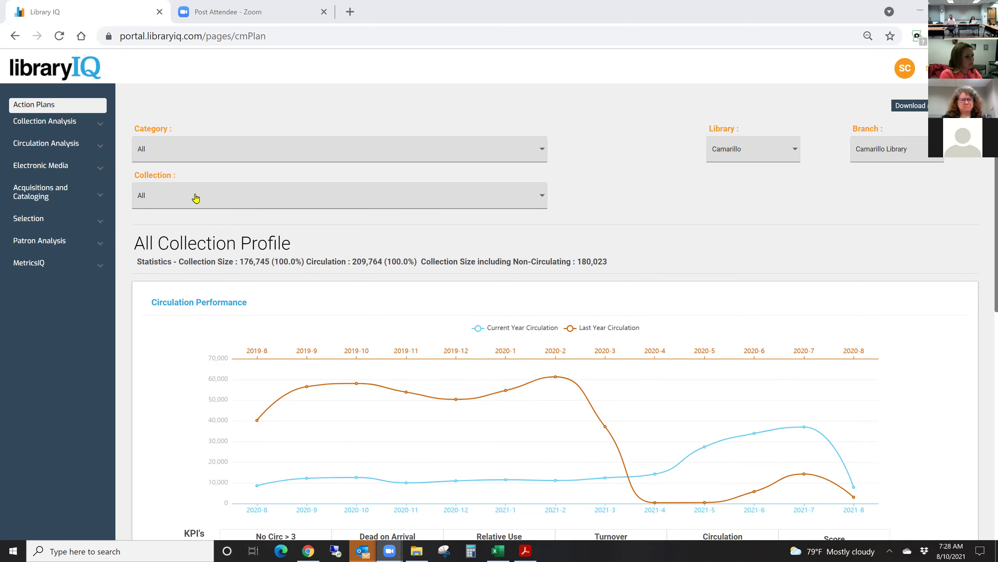
Review the circulation performance chart, KPIs, targets and budget of the All collection profile for Camarillo Library.
scroll(192, 236, down, 2)
scroll(206, 310, down, 2)
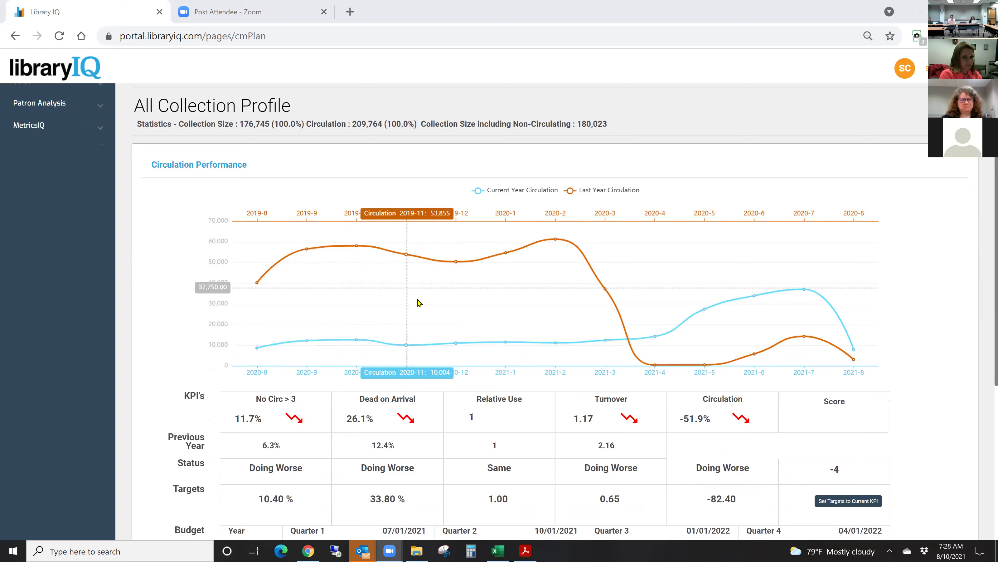
scroll(401, 306, down, 2)
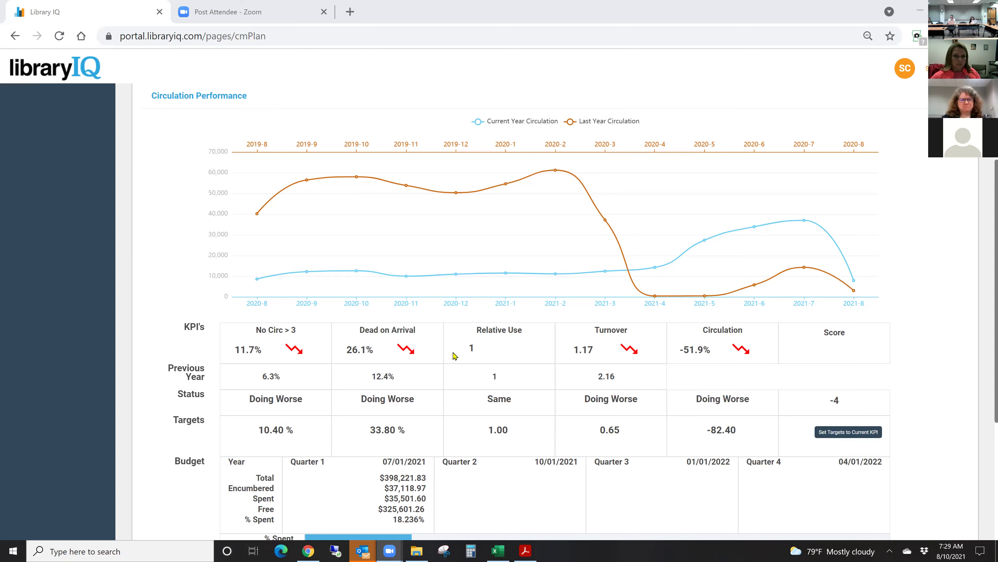
scroll(455, 356, up, 4)
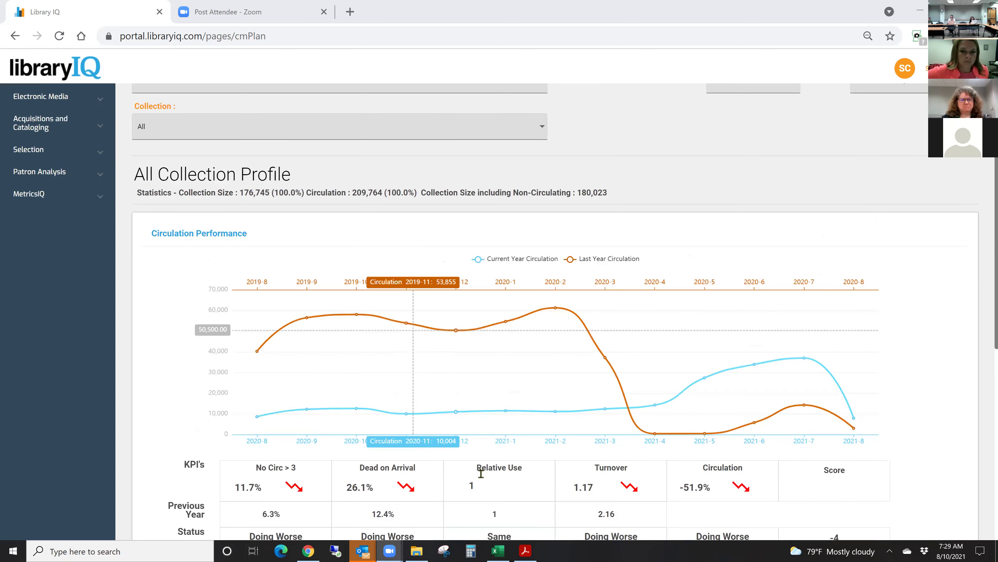
scroll(472, 488, down, 2)
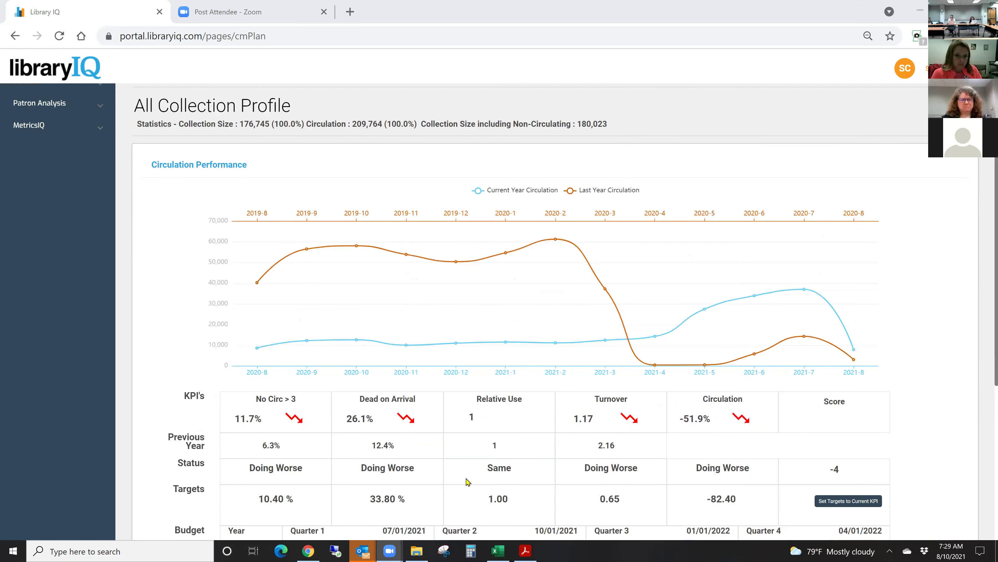
scroll(468, 480, up, 4)
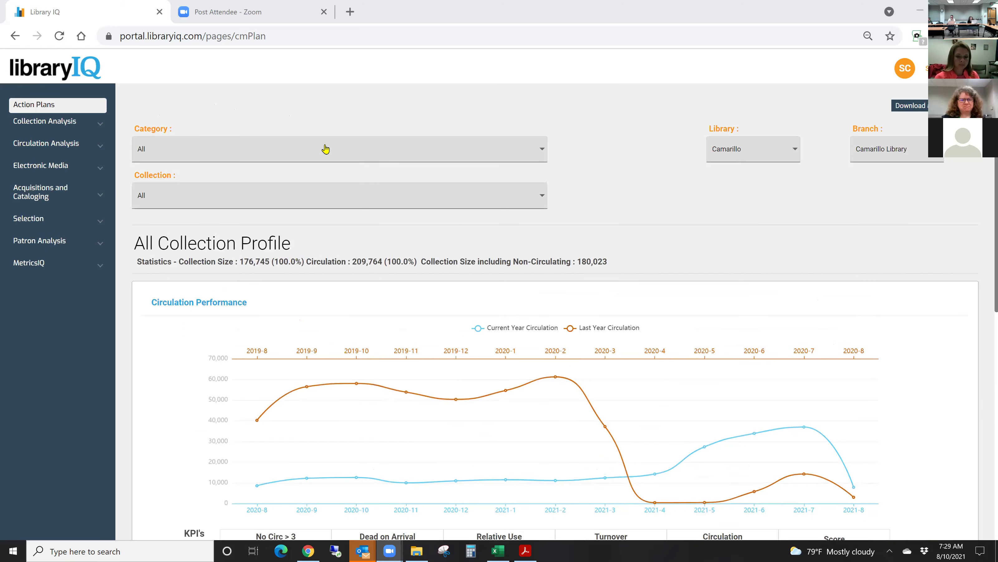
Filter the action plan to the Children category and review its circulation chart and KPIs.
click(276, 151)
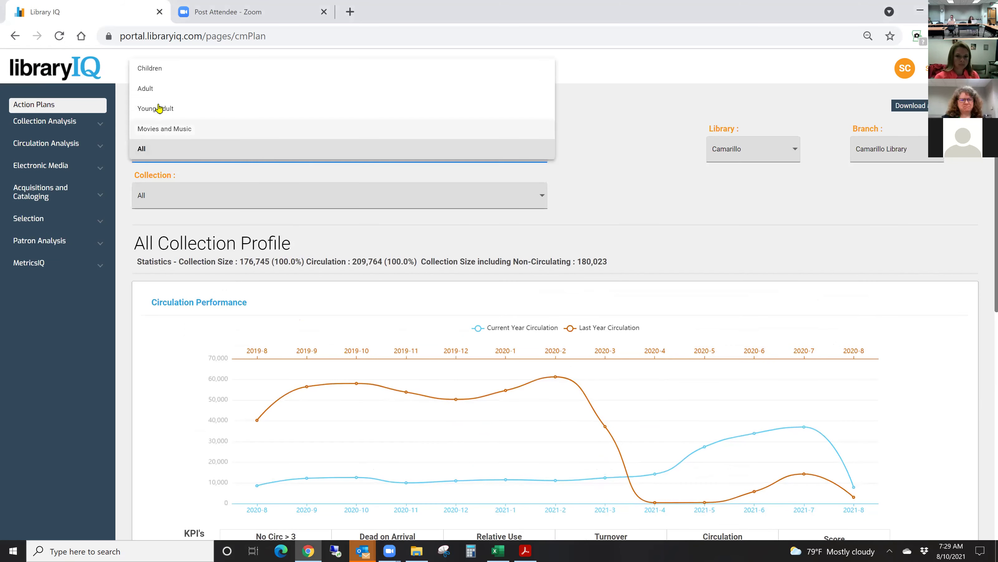
click(151, 77)
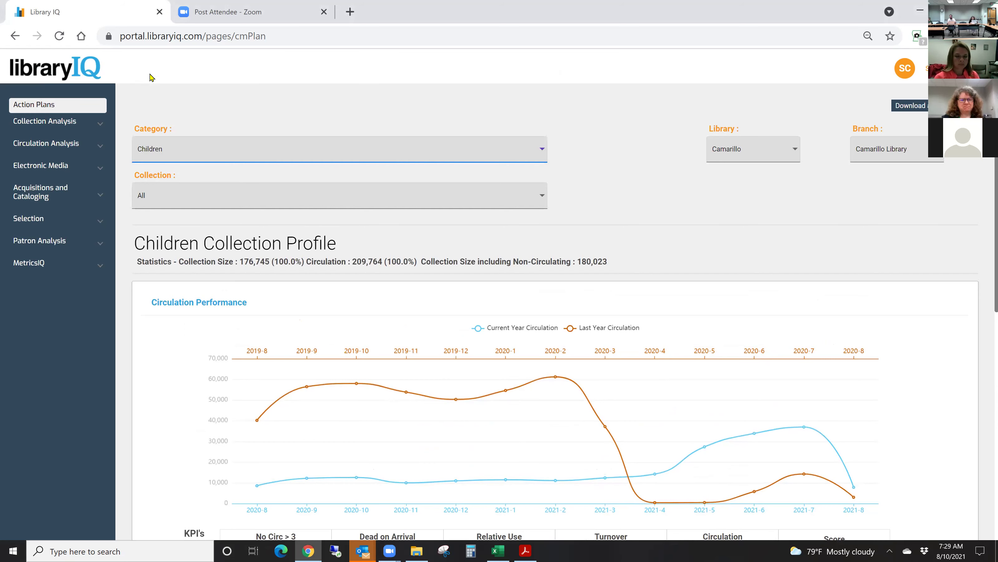
scroll(345, 402, down, 5)
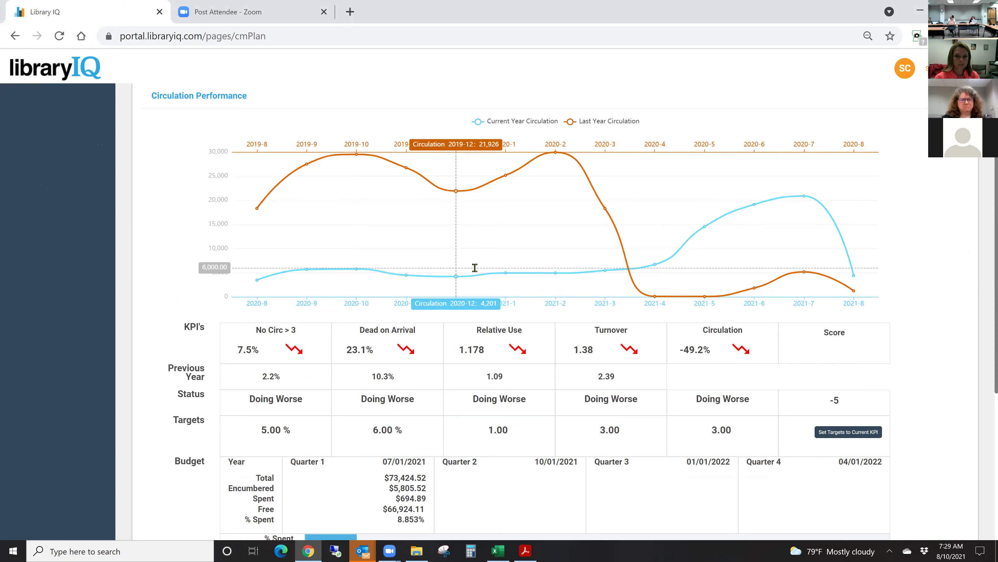
Switch the action plan category to Adult and review its circulation chart, KPIs and budget.
scroll(421, 281, up, 5)
click(162, 153)
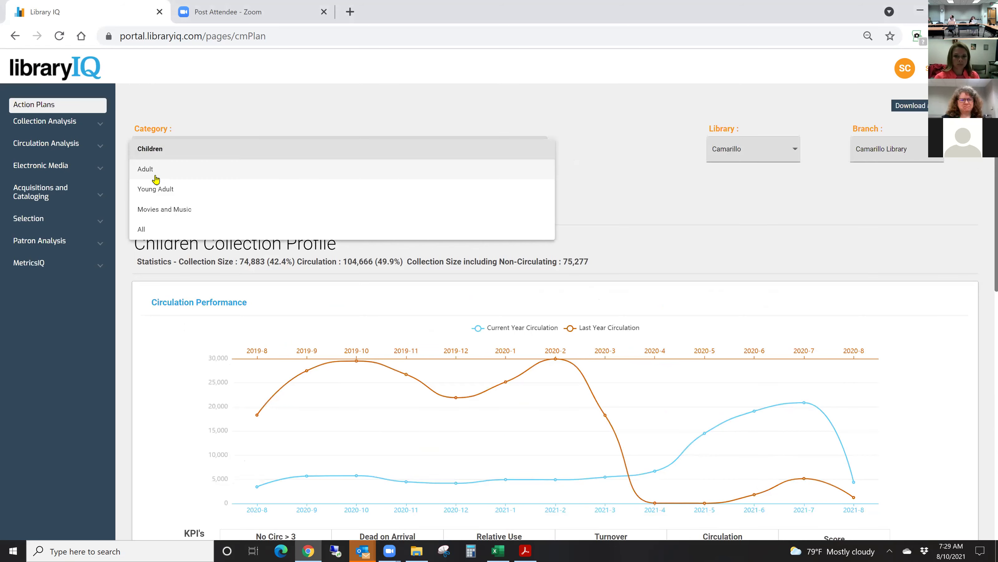
click(147, 169)
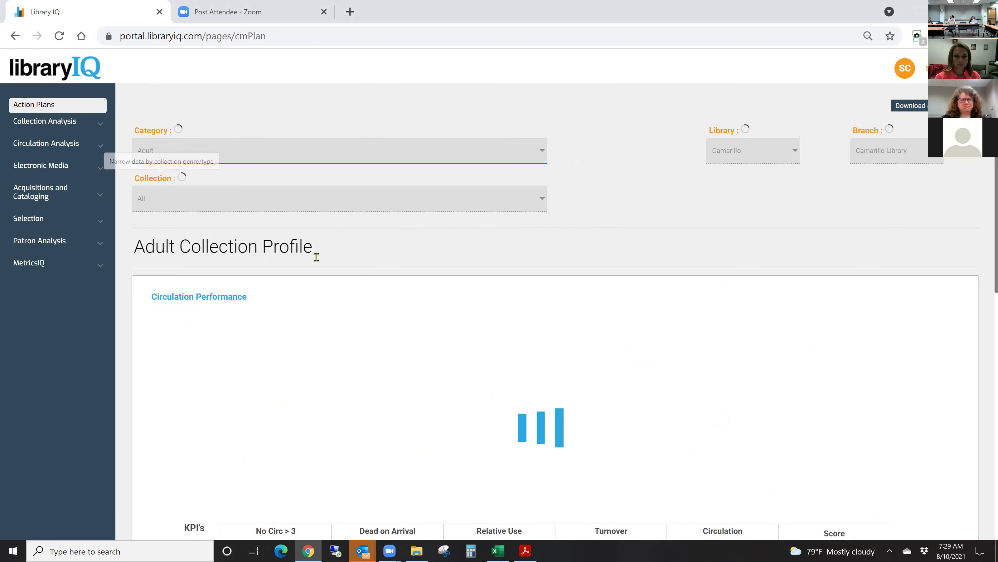
scroll(339, 293, down, 5)
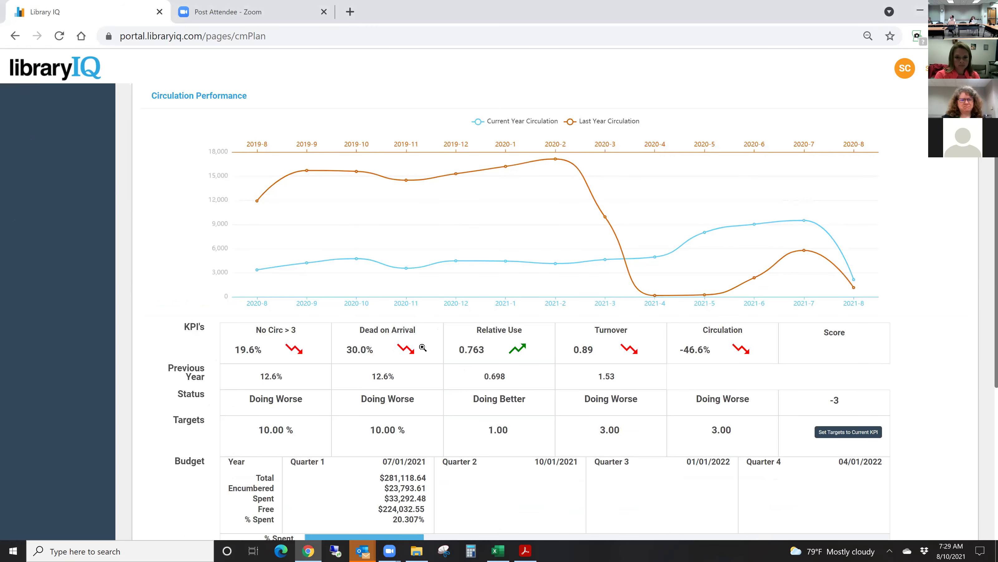
mouse_move(335, 260)
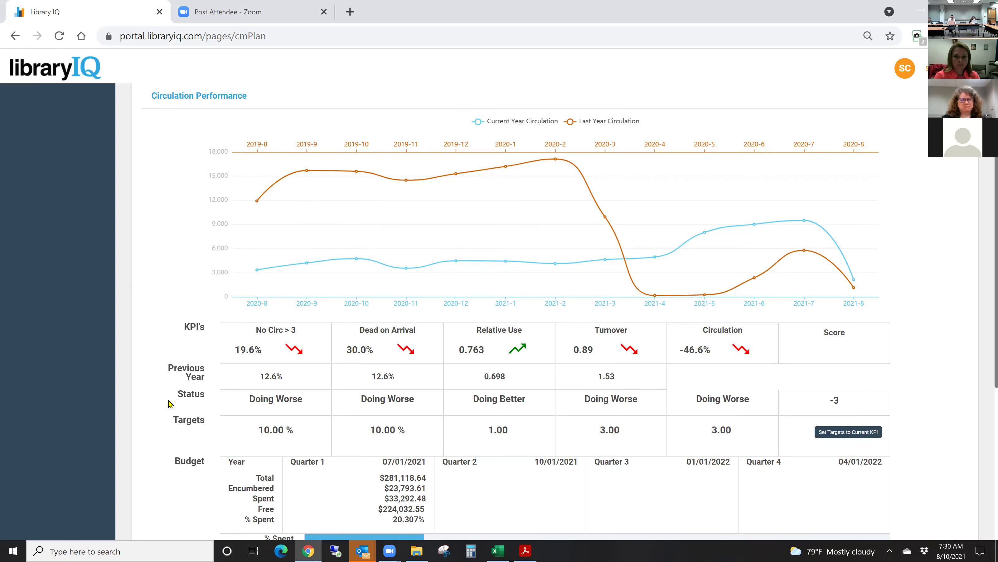
Open the Collection Codes report under Collection Analysis for Camarillo Library.
scroll(90, 205, up, 5)
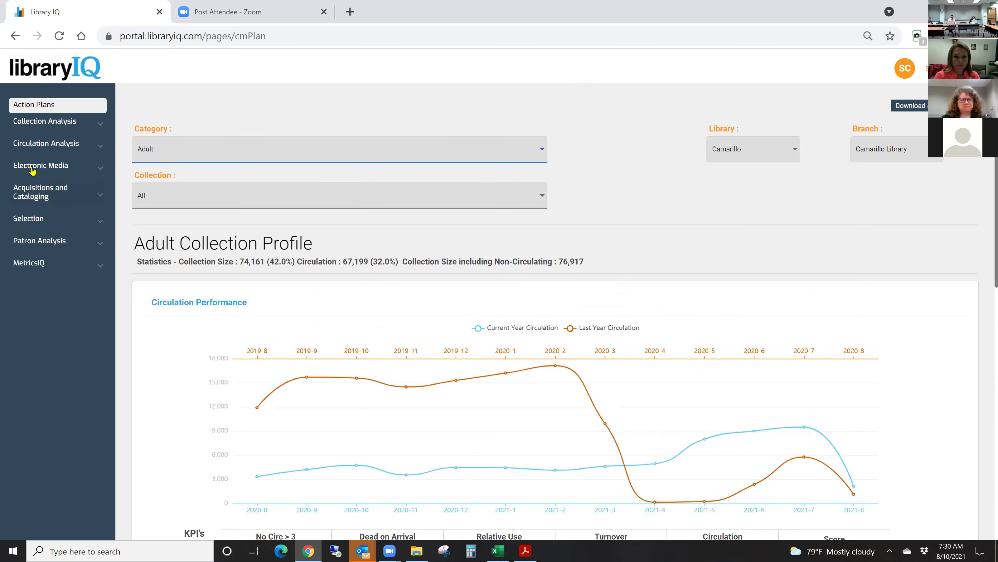
click(32, 122)
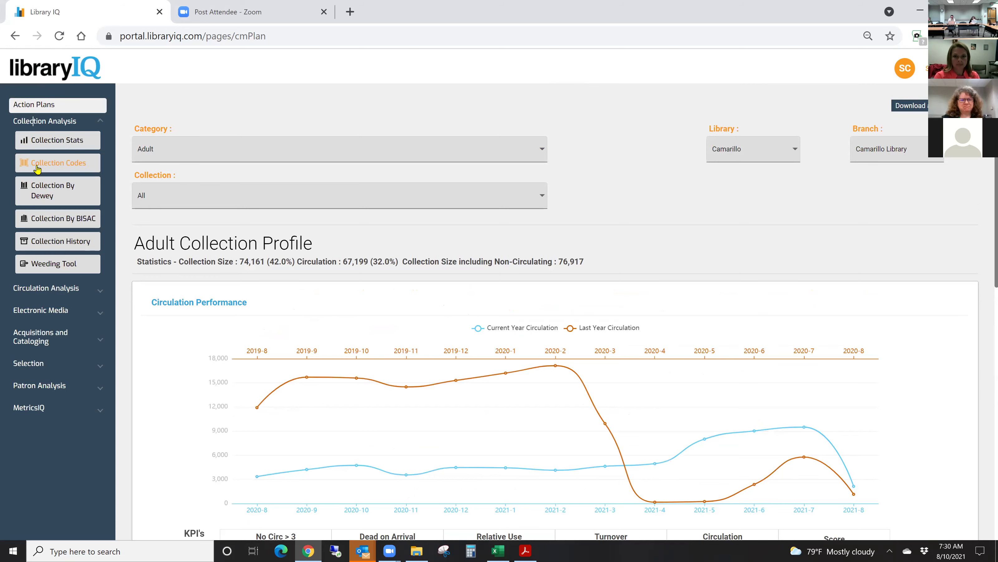
click(38, 165)
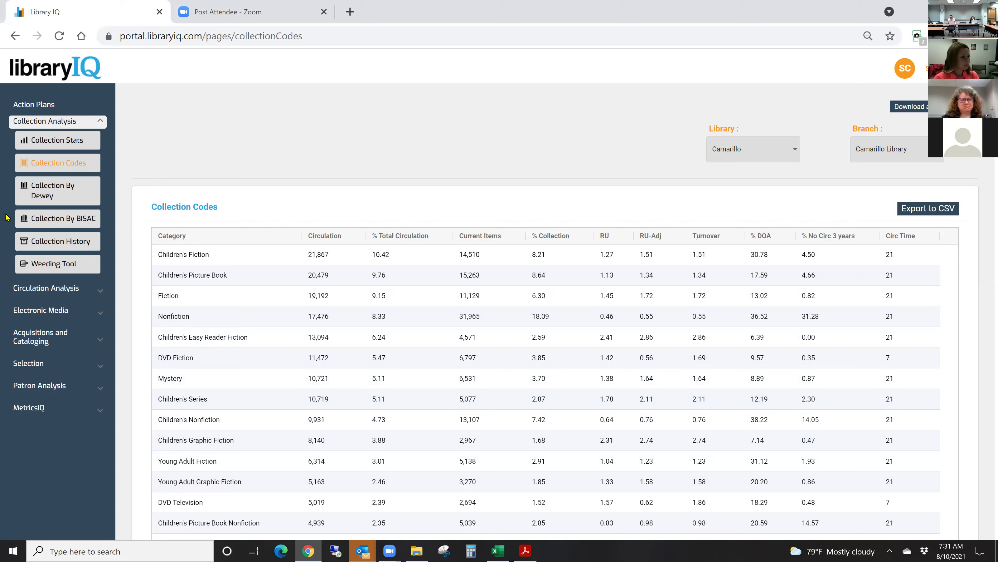
View the adult collection by Dewey, and drill down into the FICTION category of the Collection By BISAC report.
click(35, 199)
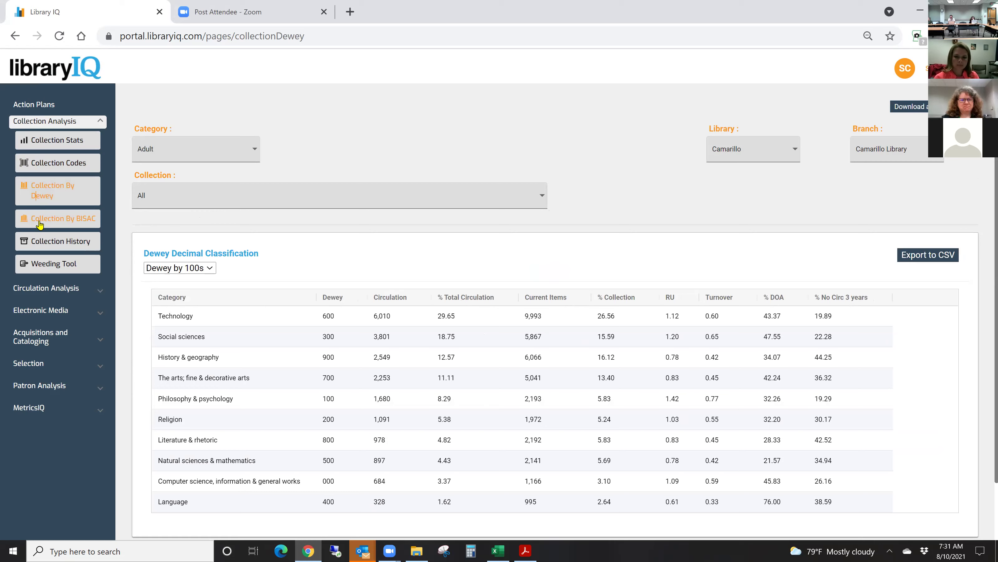
click(40, 223)
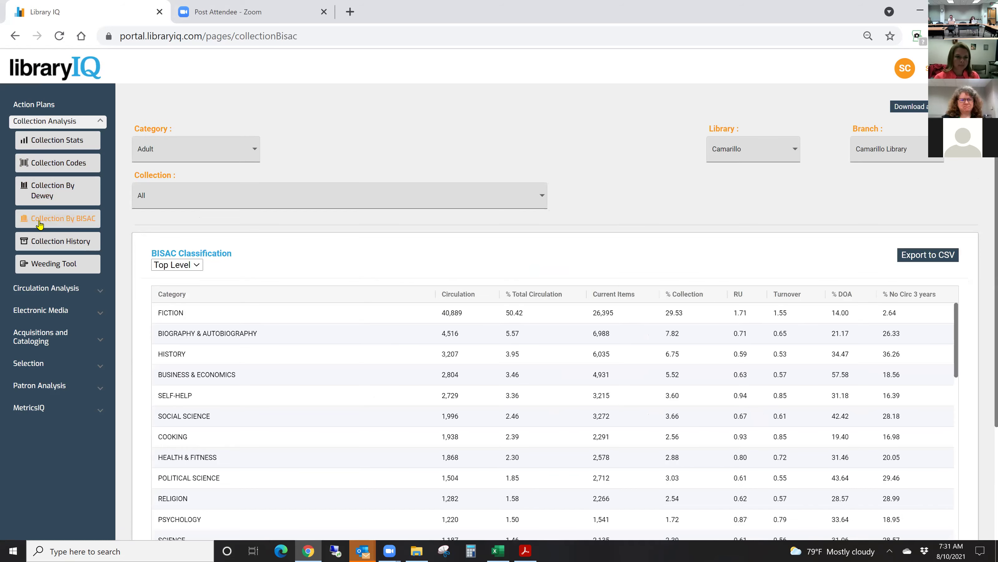
click(162, 312)
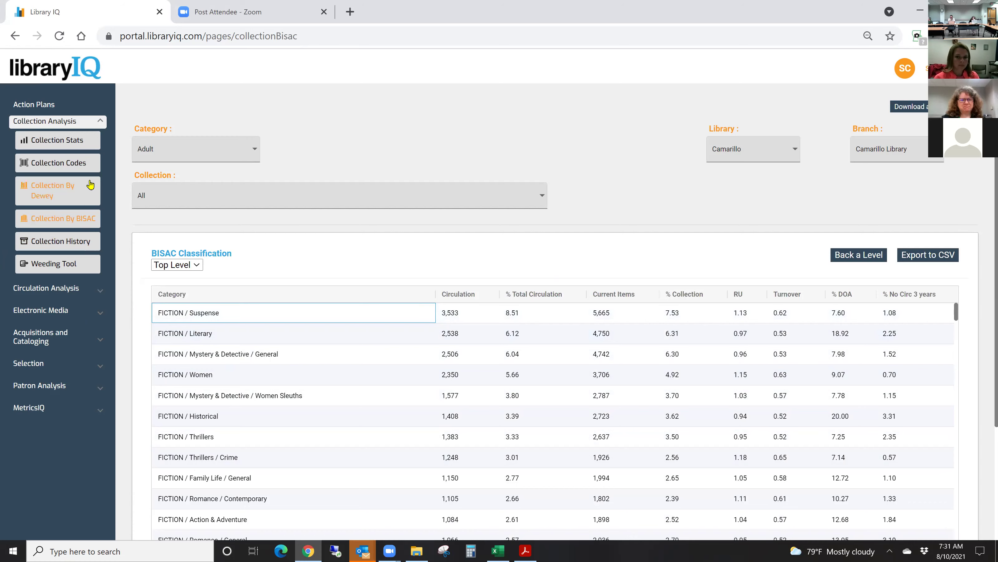
Return to Action Plans and review the Adult profile's KPIs, targets, budget and its selection, merchandising, physical appearance and marketing action items.
click(35, 106)
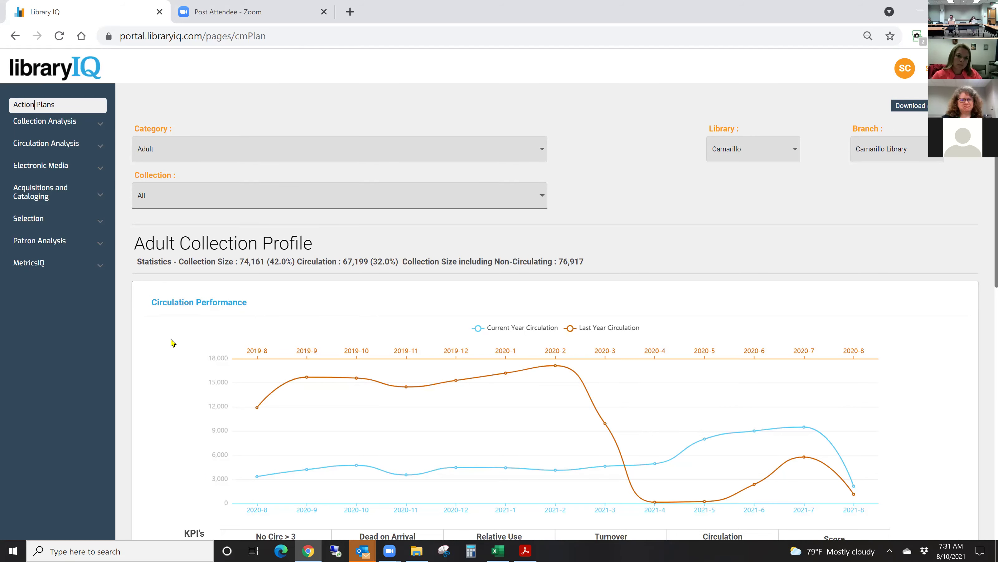
scroll(176, 338, down, 6)
scroll(209, 236, down, 2)
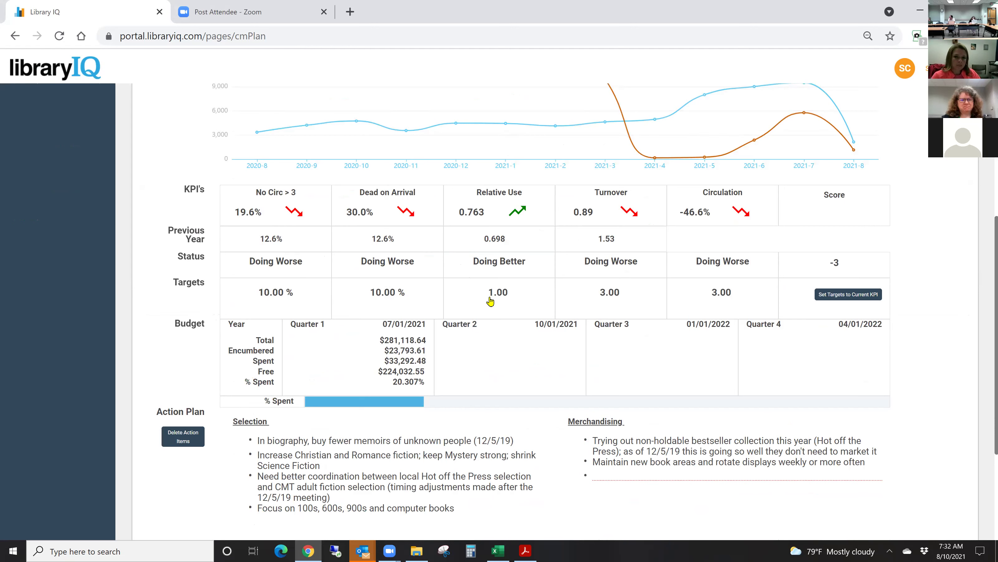
scroll(452, 351, down, 3)
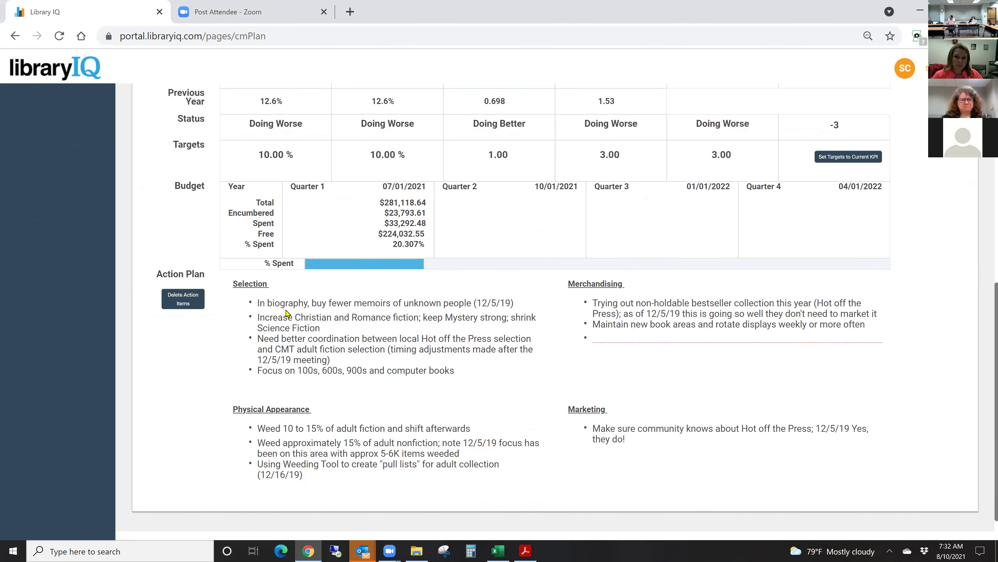
scroll(291, 328, down, 1)
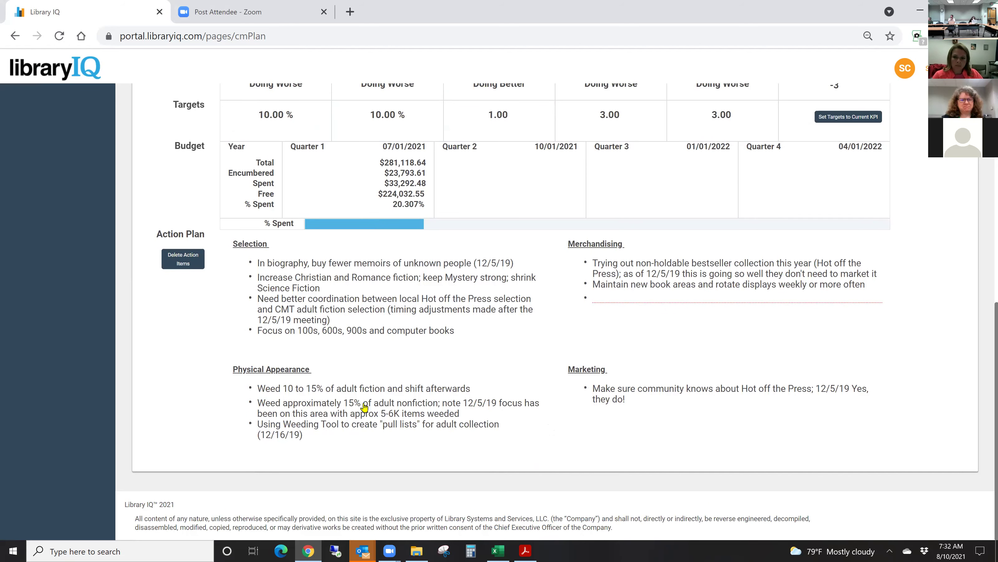
scroll(332, 413, up, 3)
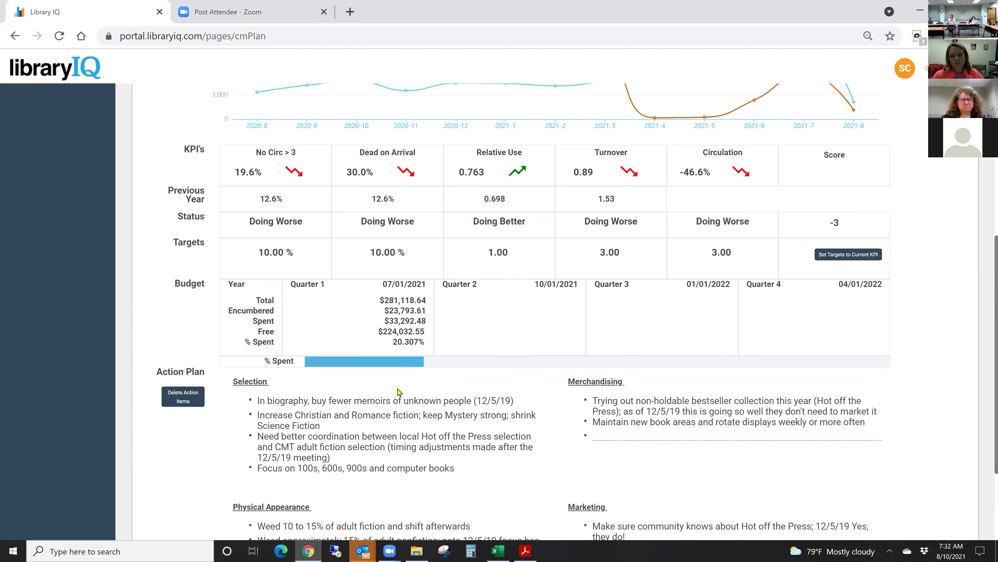
scroll(398, 391, up, 5)
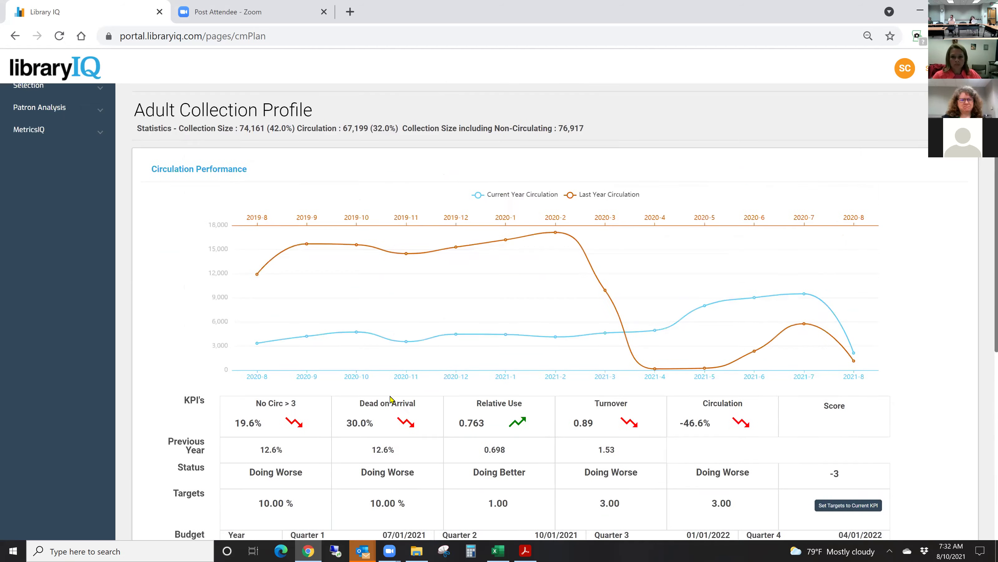
scroll(391, 399, up, 3)
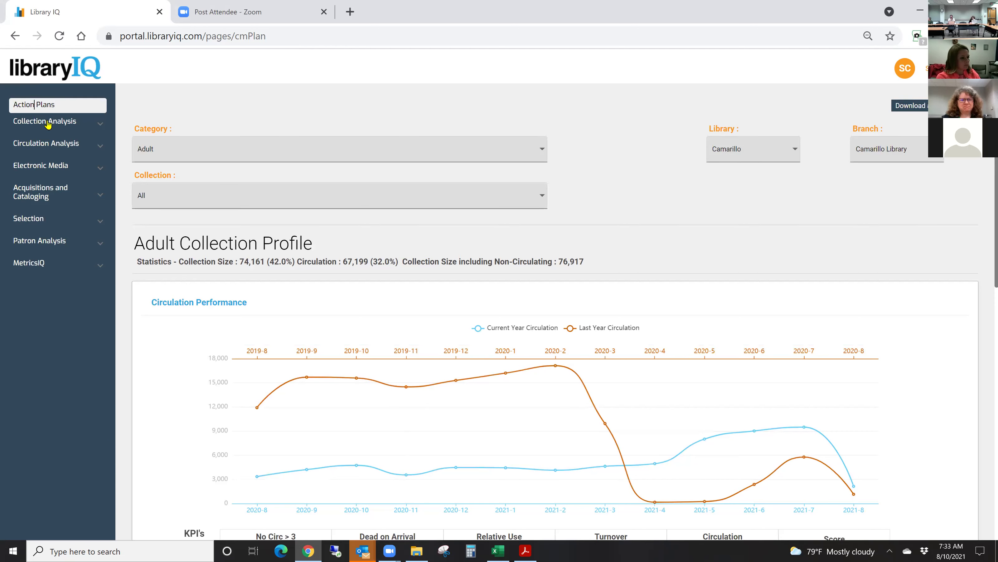
Open the Physical and Electronic Circulation report under Electronic Media and examine the pie chart comparing the two circulation types.
click(24, 171)
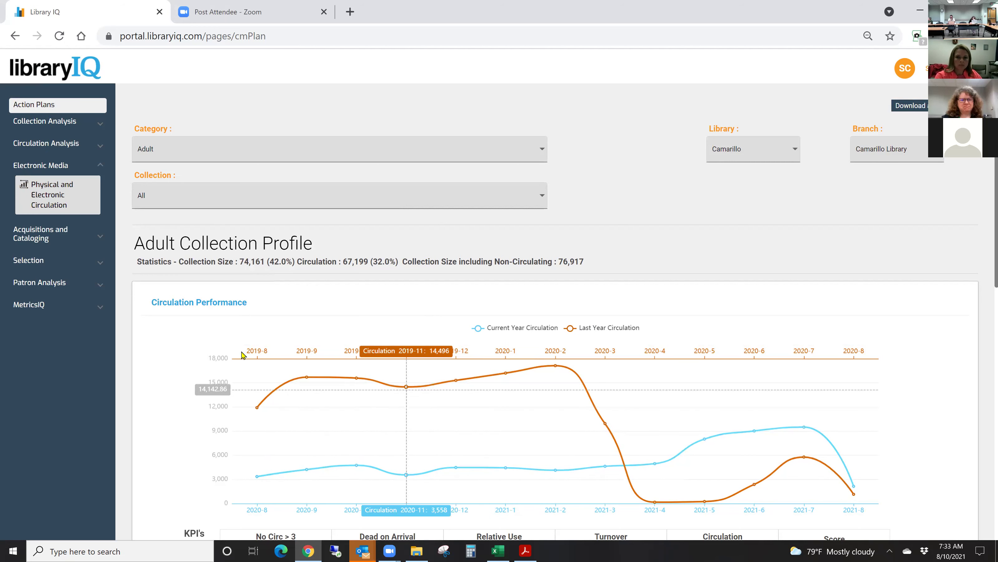
click(56, 205)
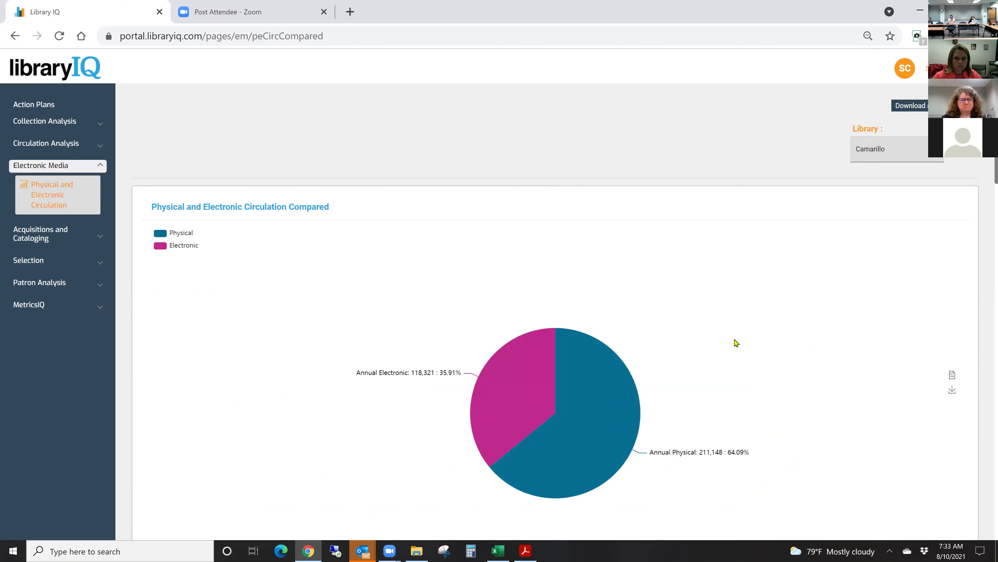
scroll(736, 342, down, 2)
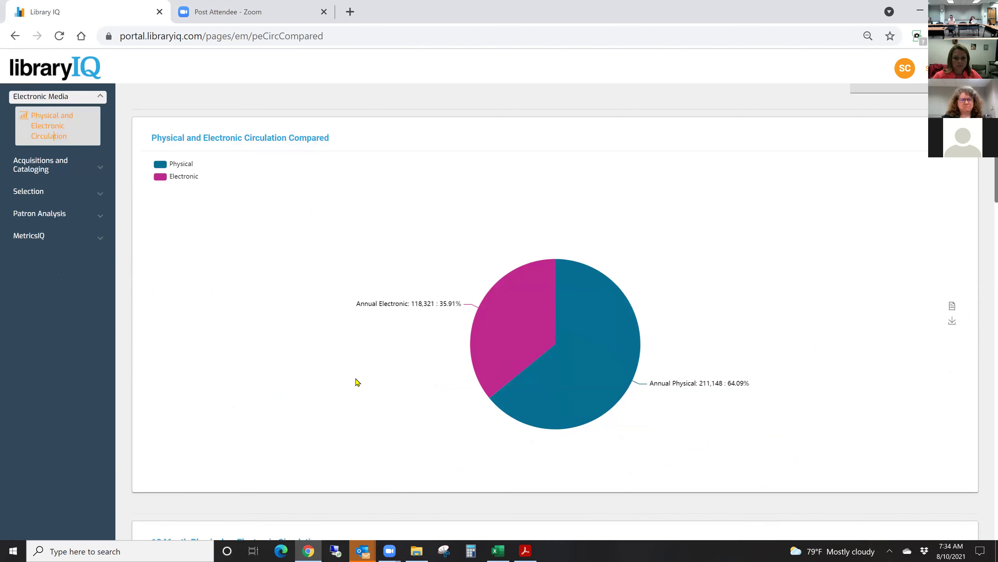
mouse_move(487, 368)
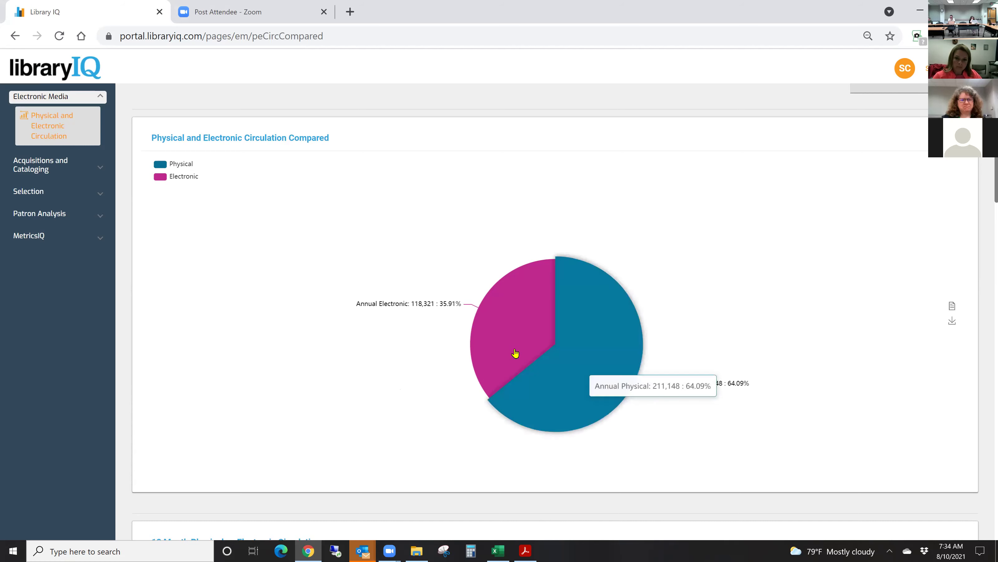
Examine the 12 Month Physical vs Electronic Circulation line chart.
scroll(410, 395, down, 4)
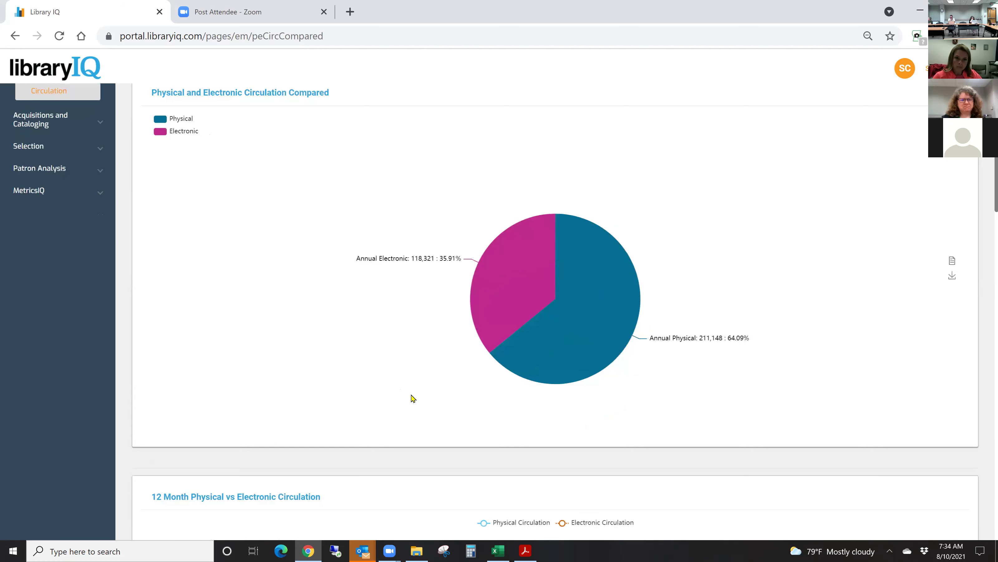
scroll(398, 324, down, 6)
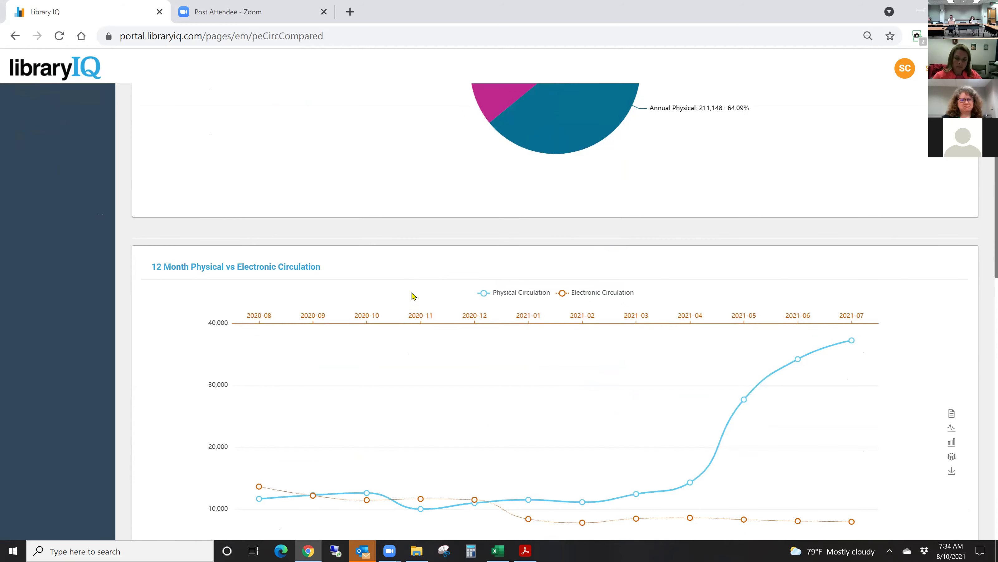
scroll(452, 296, down, 2)
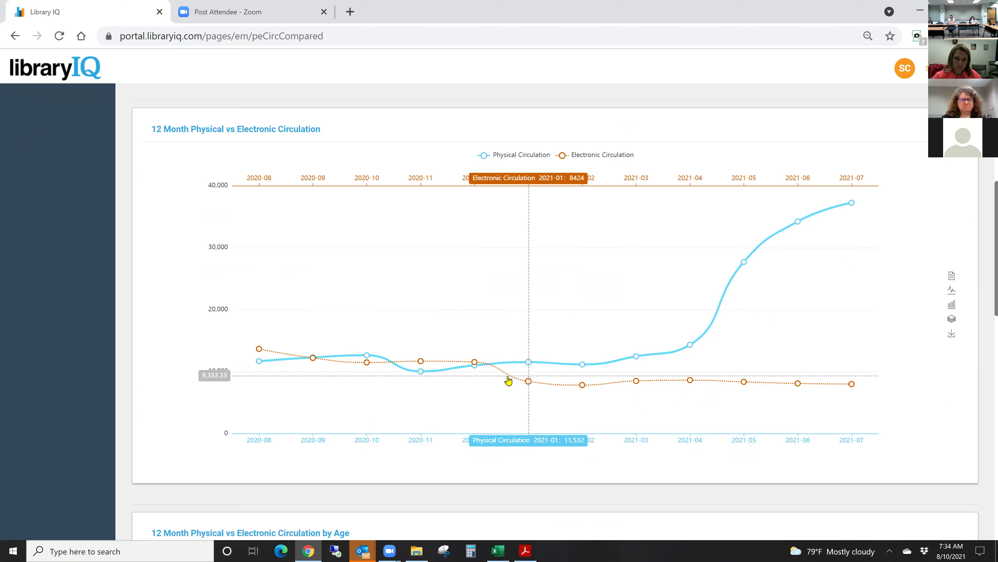
Examine the 12 Month Physical vs Electronic Circulation by Age bar chart.
scroll(507, 380, down, 2)
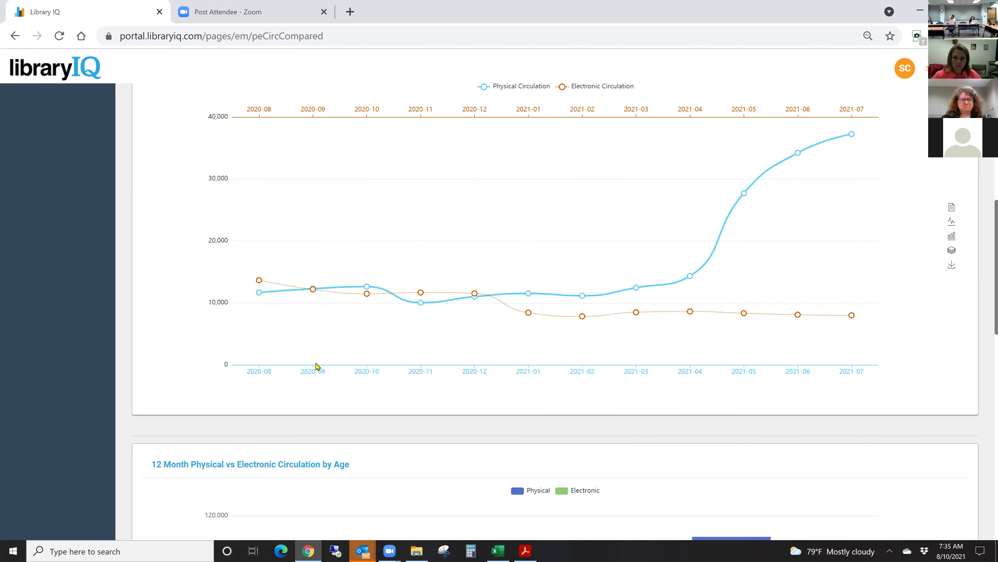
scroll(326, 353, down, 2)
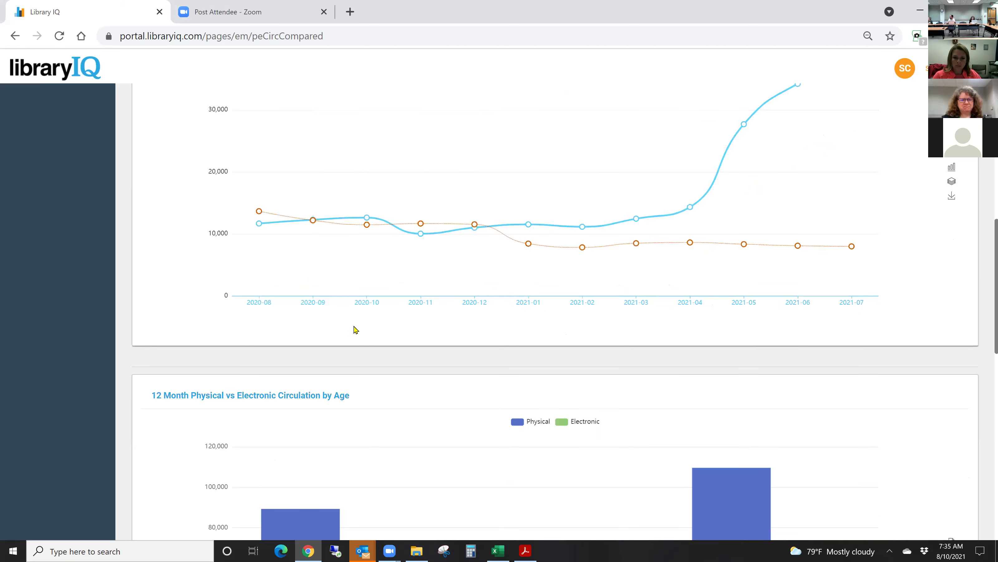
scroll(352, 330, down, 2)
scroll(352, 341, down, 10)
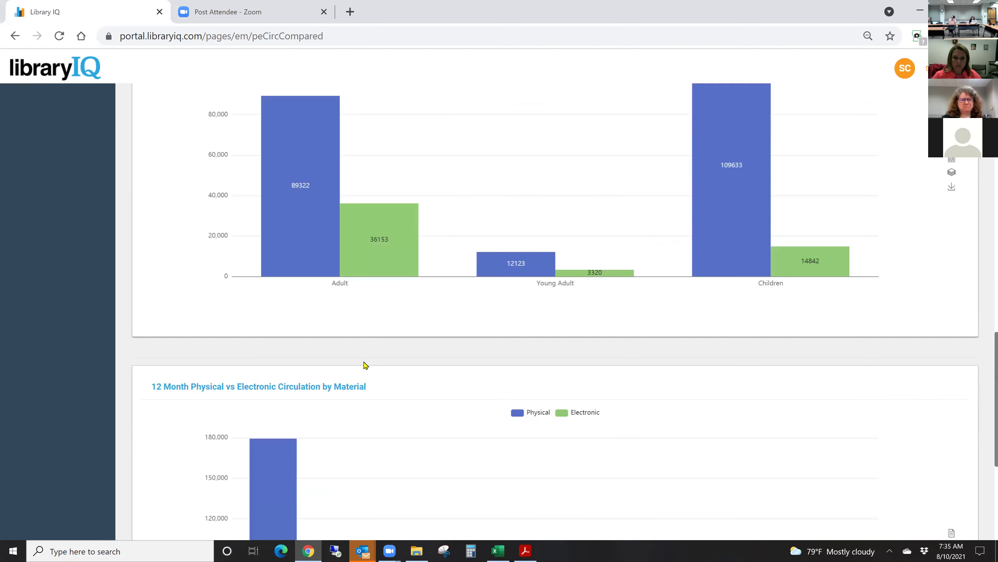
Revisit the circulation by Age chart and examine the 12 Month Physical vs Electronic Circulation by Material chart, including the Books figures.
scroll(363, 363, up, 4)
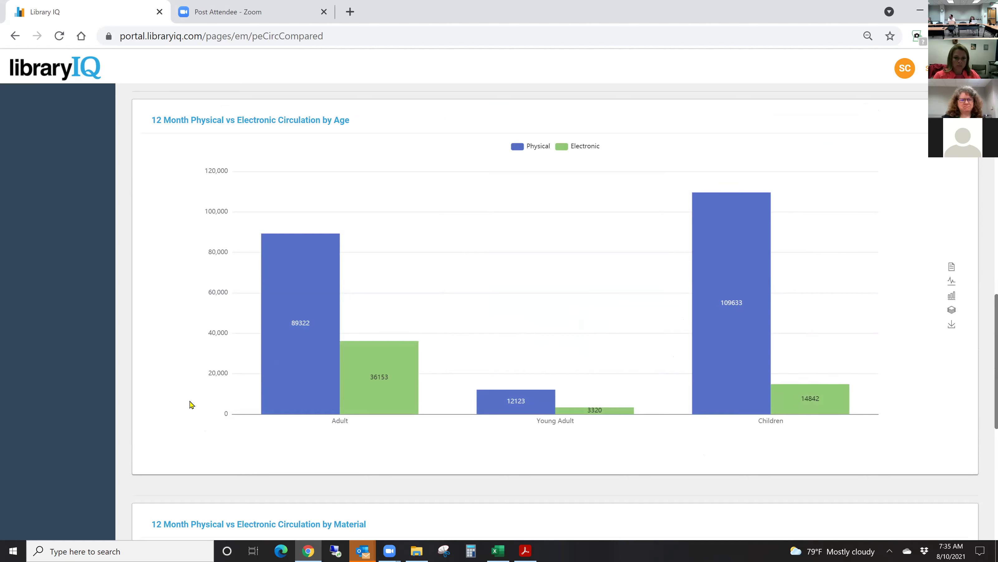
scroll(167, 403, down, 3)
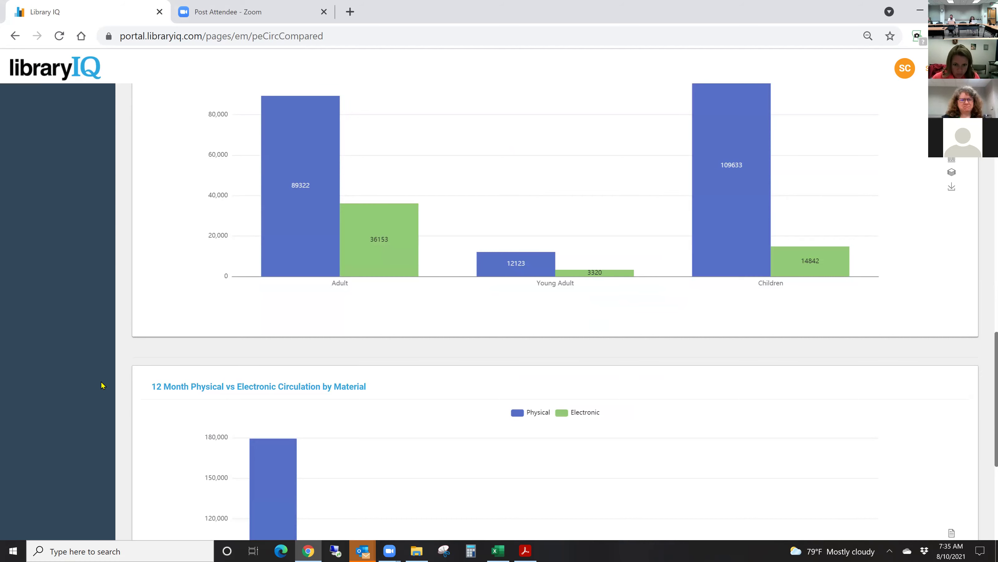
scroll(101, 385, down, 5)
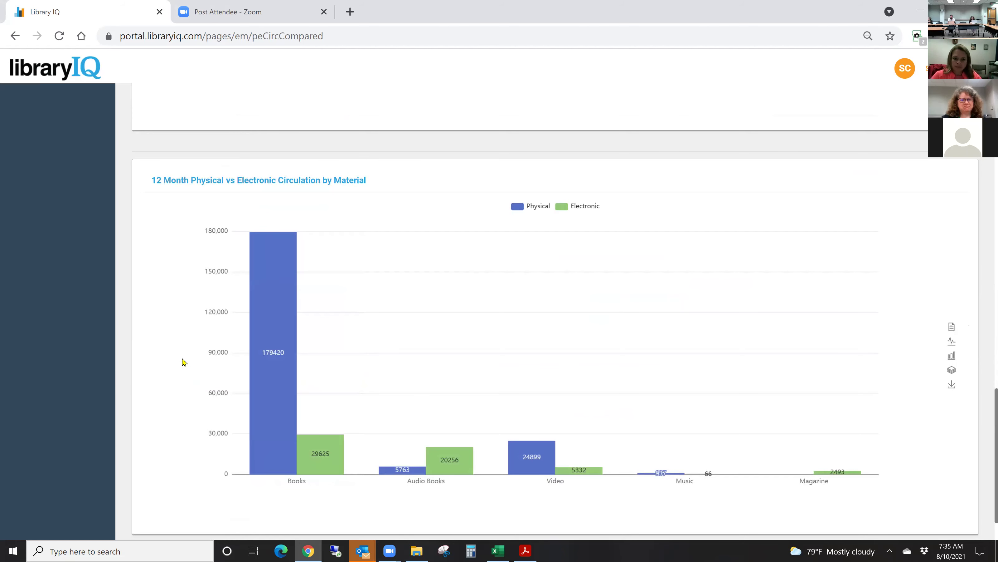
mouse_move(354, 405)
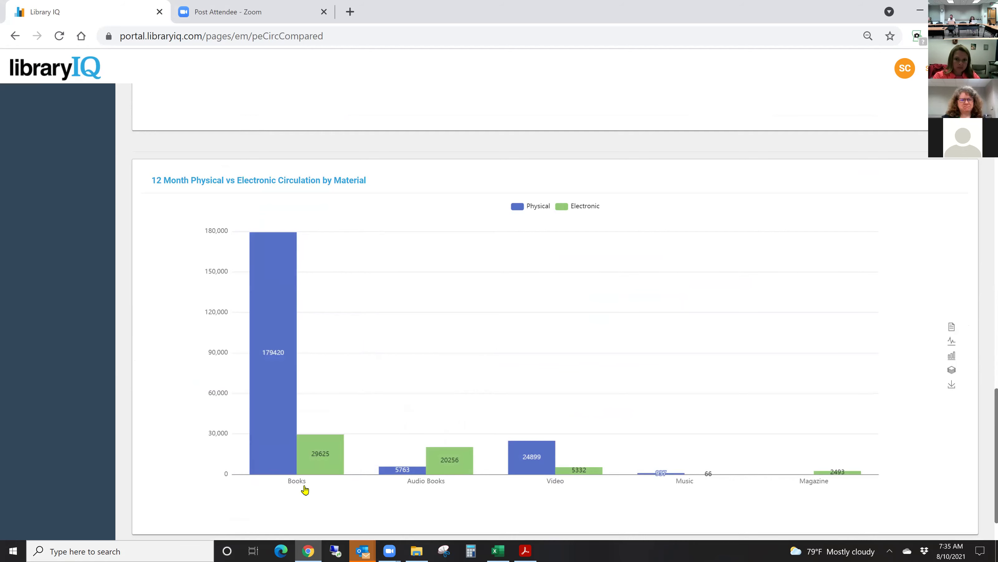
mouse_move(268, 435)
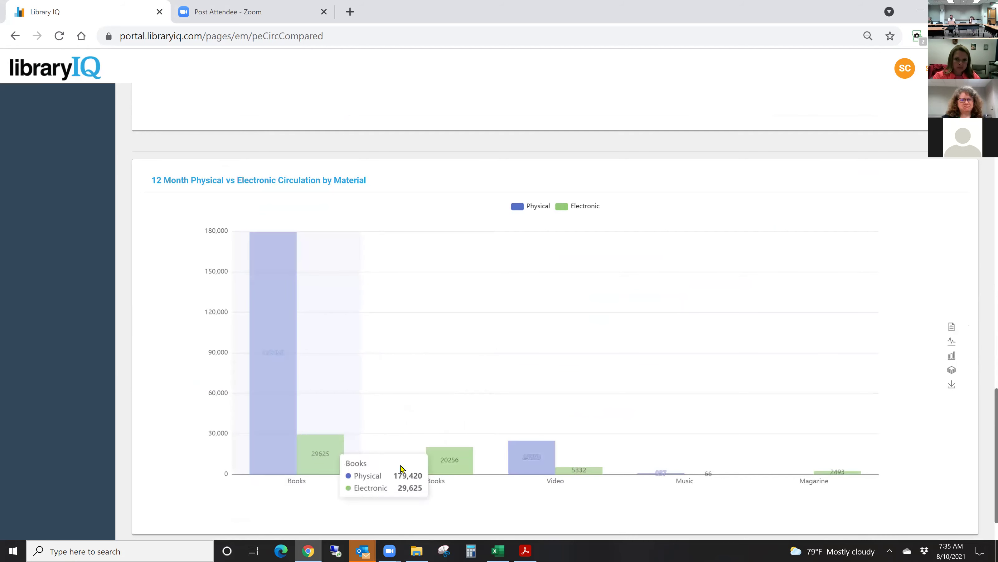
mouse_move(385, 477)
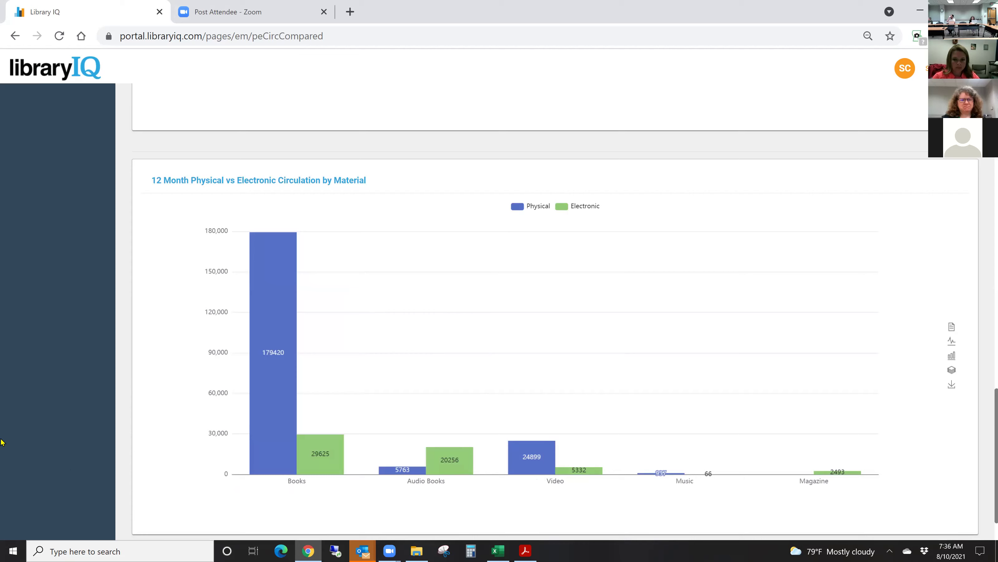
Open the Best Seller/Best Book Lists report under Selection and show the list from the Diverse Families publication.
scroll(1, 442, up, 10)
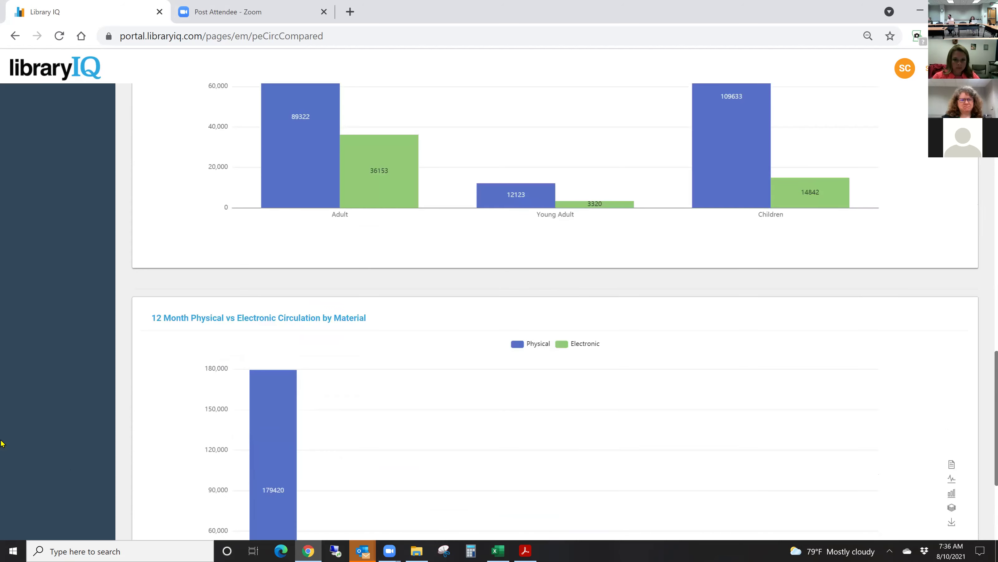
scroll(2, 443, up, 15)
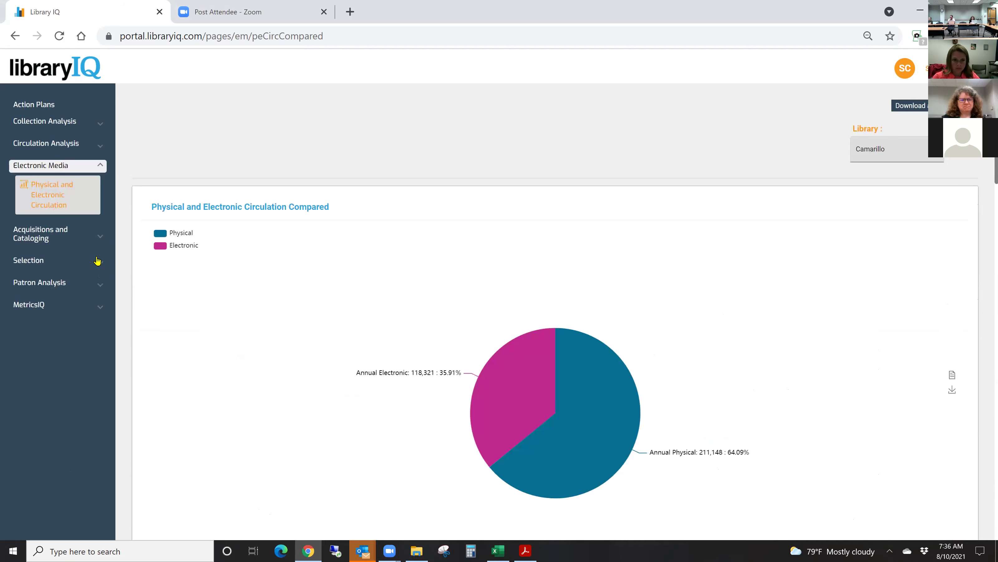
click(27, 263)
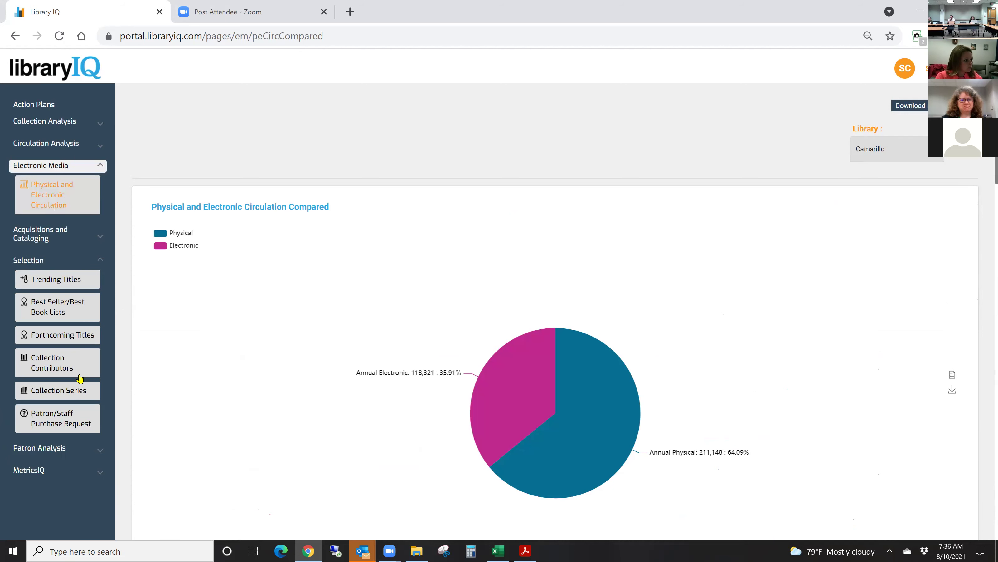
click(32, 314)
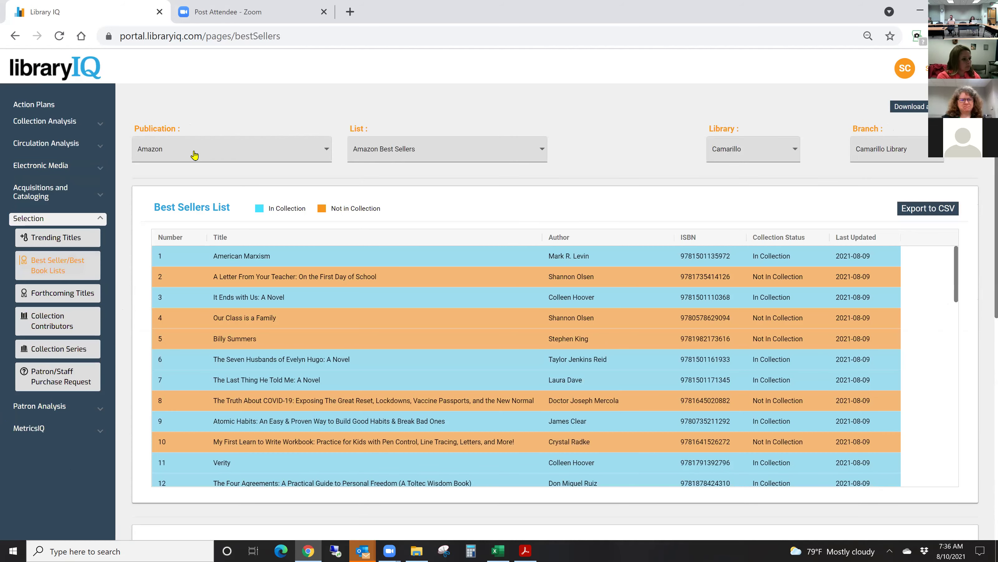
click(194, 154)
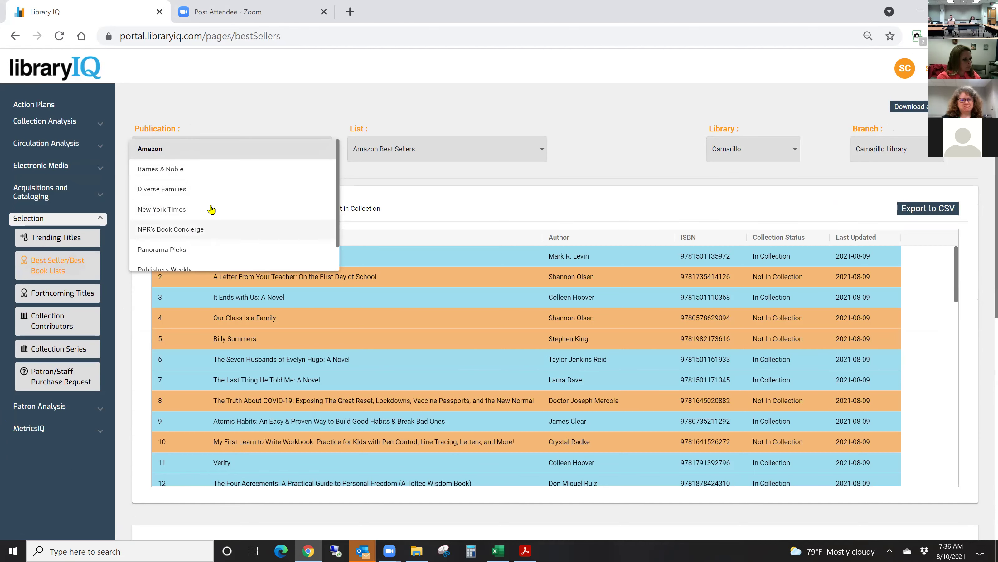
click(177, 191)
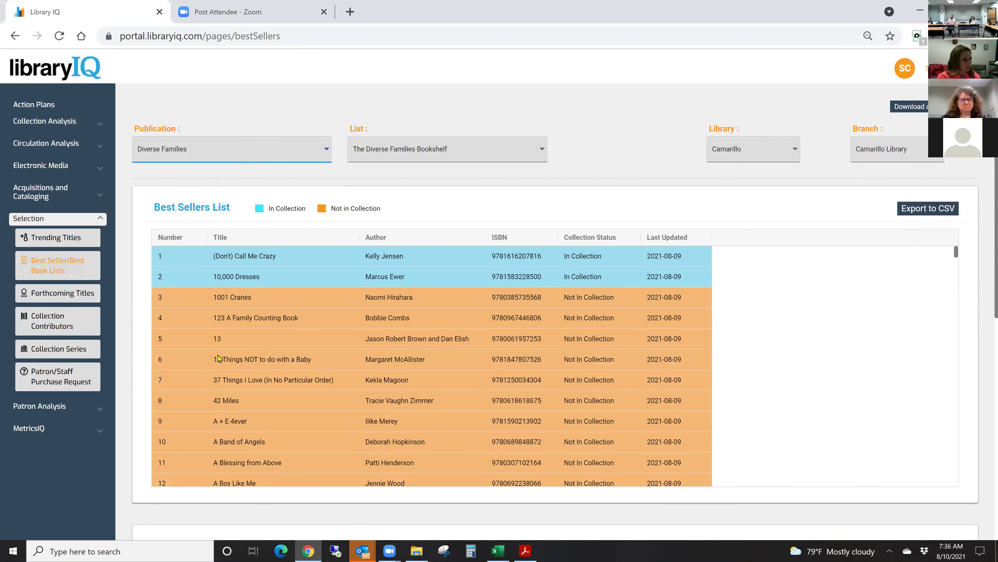
Browse the Diverse Families list and view the book details for 15 Things NOT to do with a Baby, 37 Things I Love and 42 Miles.
scroll(219, 358, down, 2)
scroll(228, 353, up, 2)
mouse_move(260, 318)
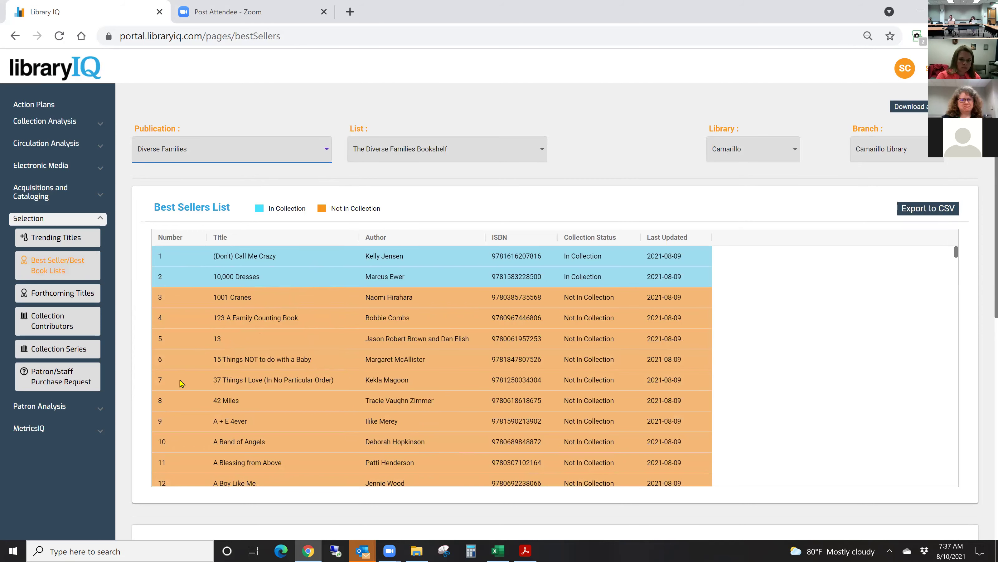
click(276, 363)
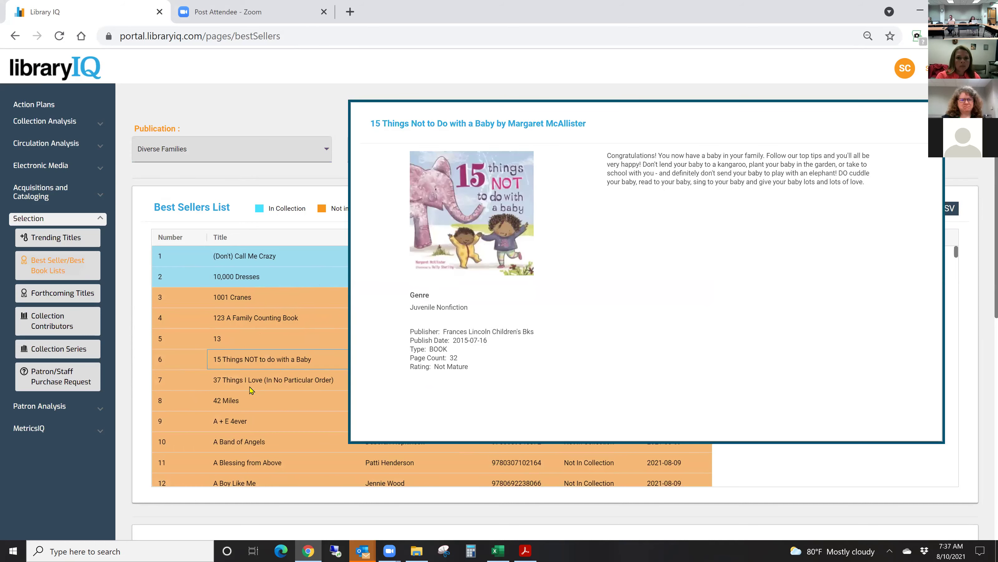
click(250, 385)
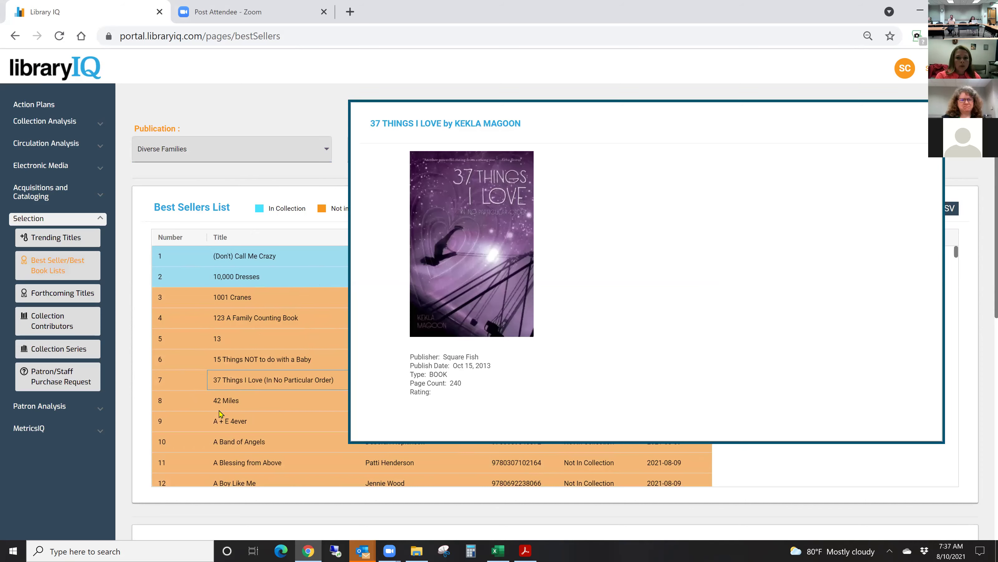
click(222, 406)
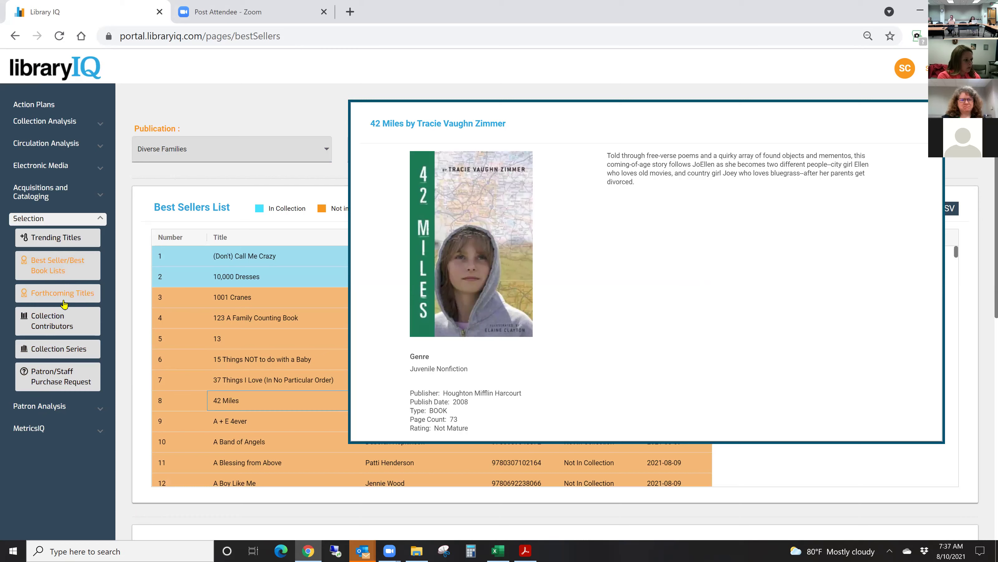
Open the Collection Contributors report, review the collection status of James Patterson's titles and return to the contributor list.
click(55, 323)
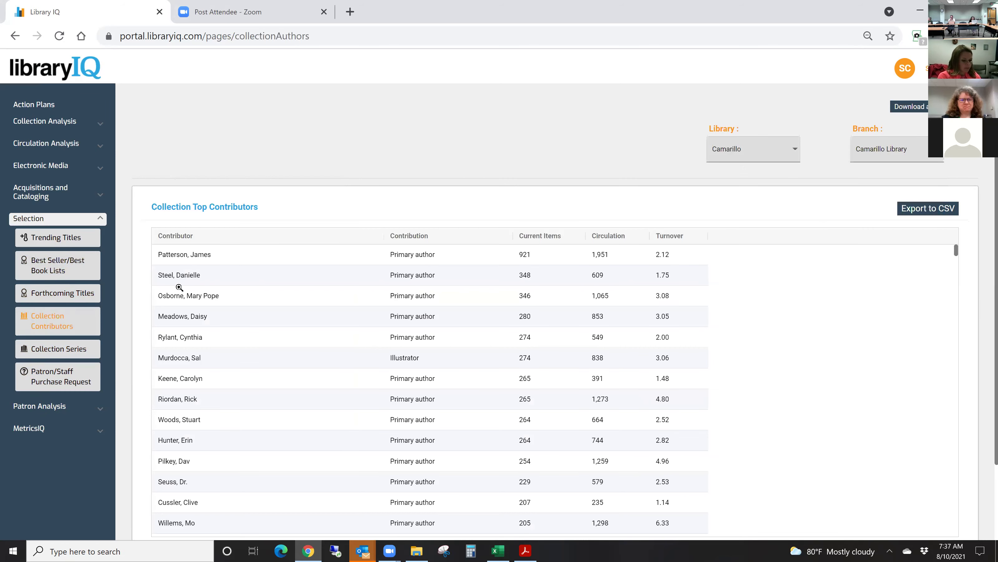
click(207, 255)
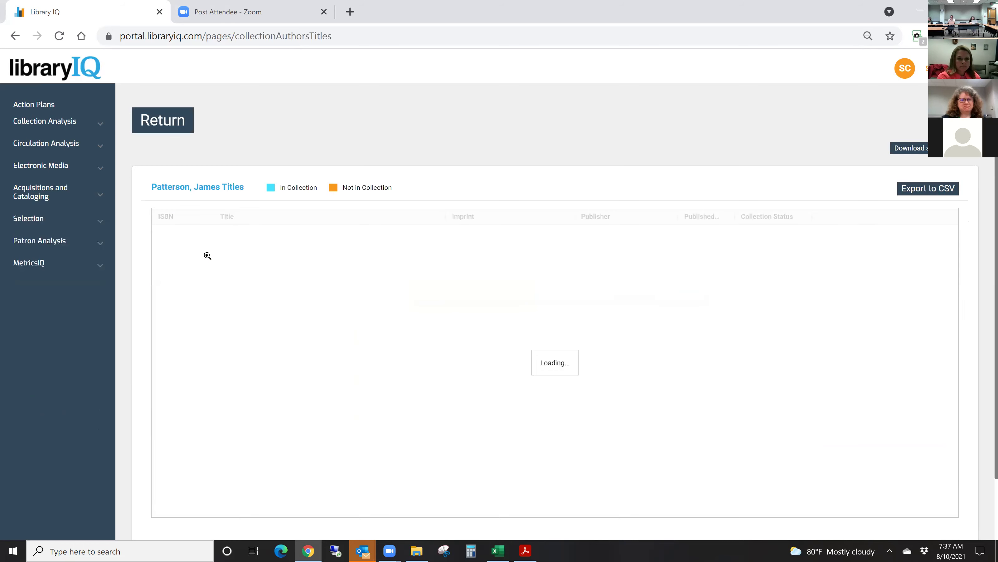
scroll(208, 307, down, 6)
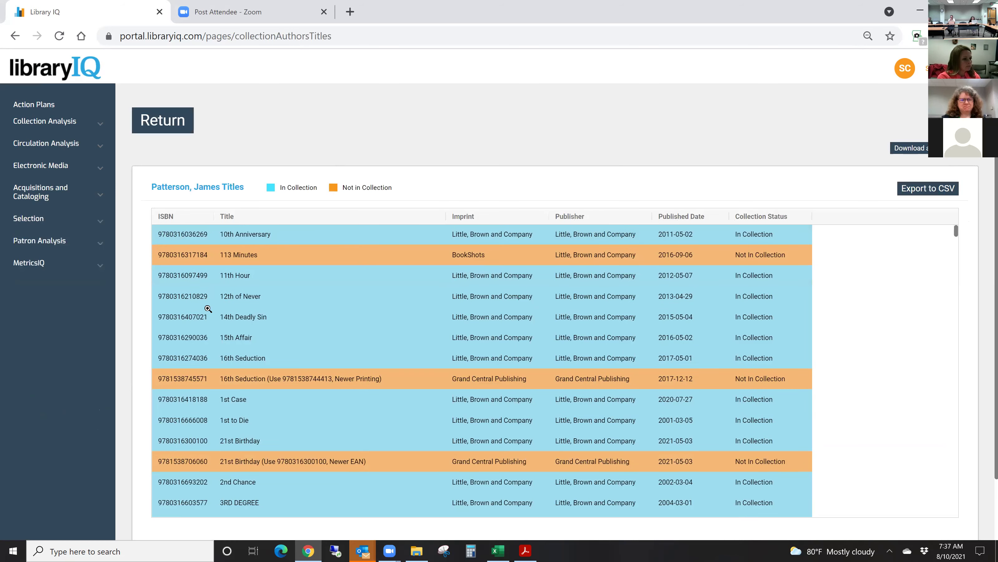
scroll(208, 308, down, 15)
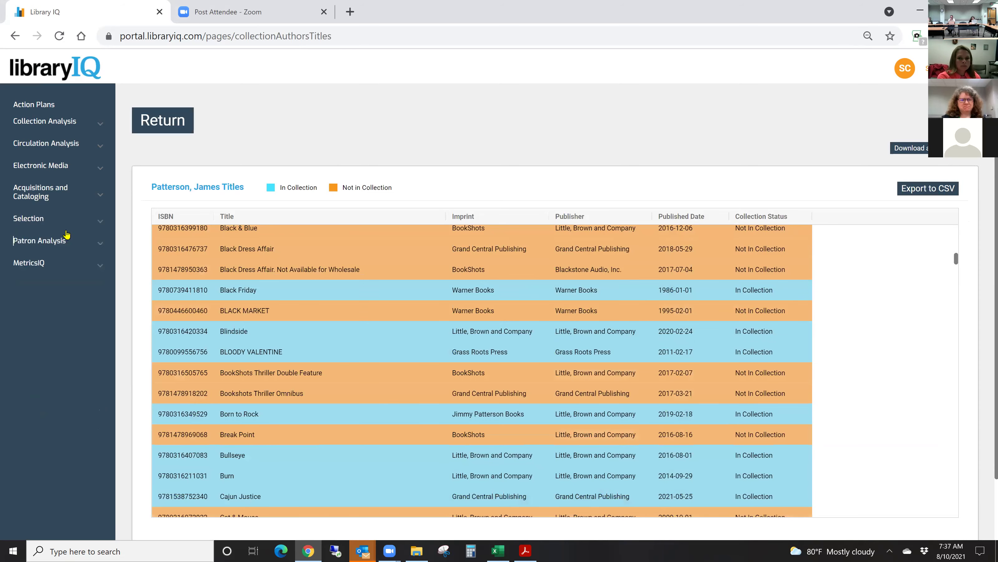
click(171, 129)
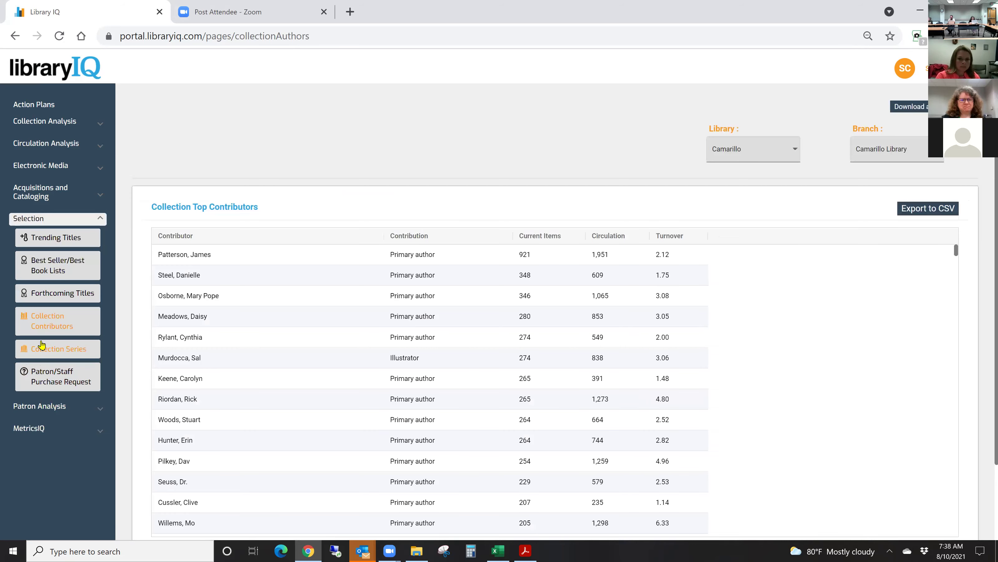
Open the Collection Series report and review the collection status of the titles in the For dummies series.
click(39, 350)
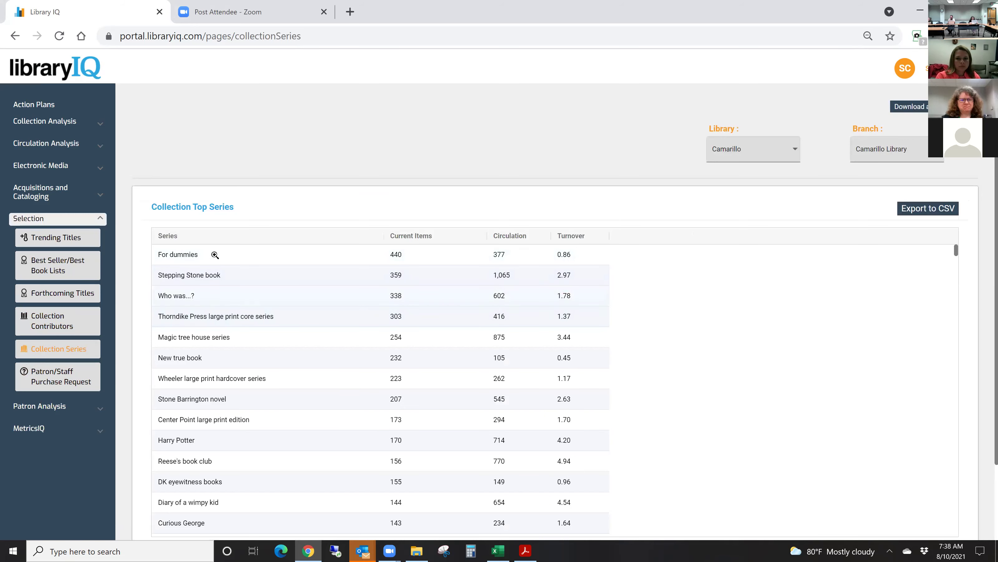
click(187, 255)
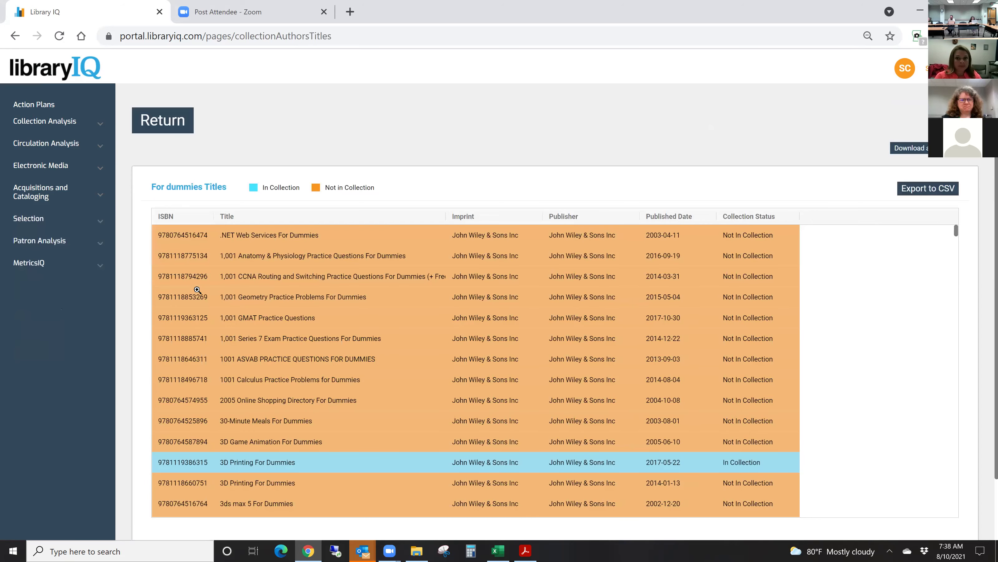
scroll(197, 290, down, 10)
scroll(197, 290, up, 8)
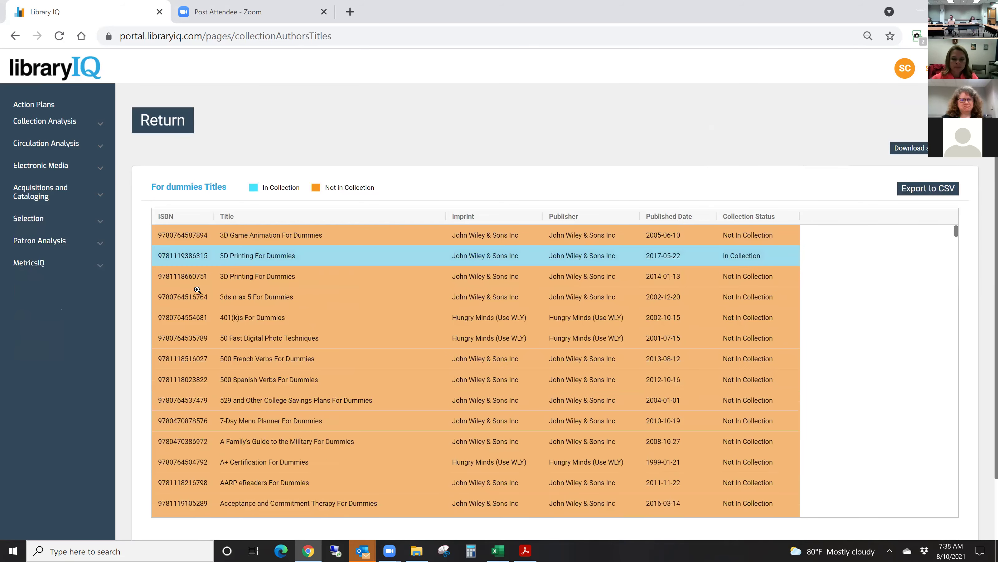
scroll(197, 290, up, 5)
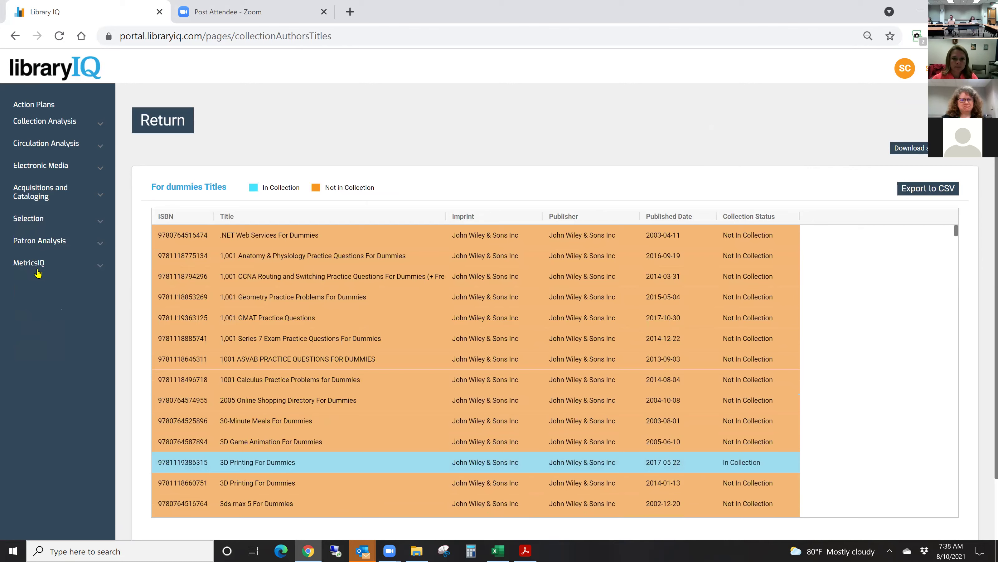